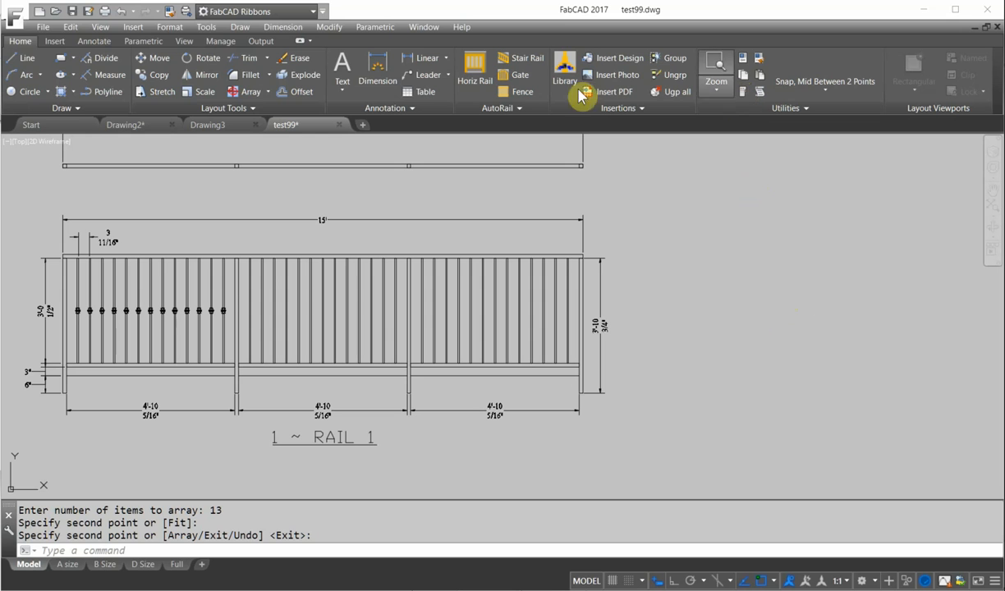
Open the tool palettes and show the hatches palette
{"action": "left_click", "coordinate": [206, 27]}
{"action": "mouse_move", "coordinate": [250, 55]}
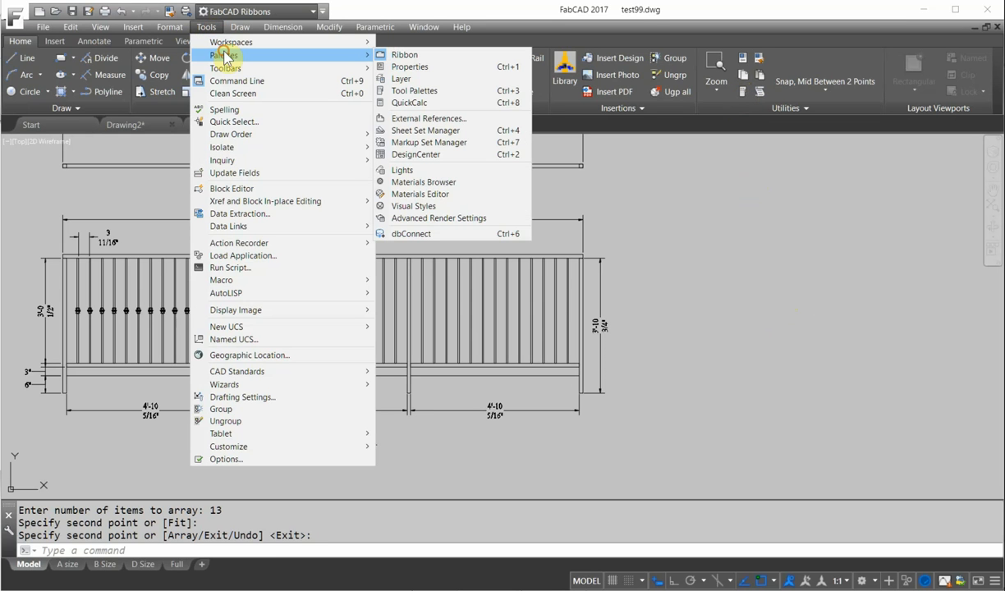
{"action": "left_click", "coordinate": [410, 90]}
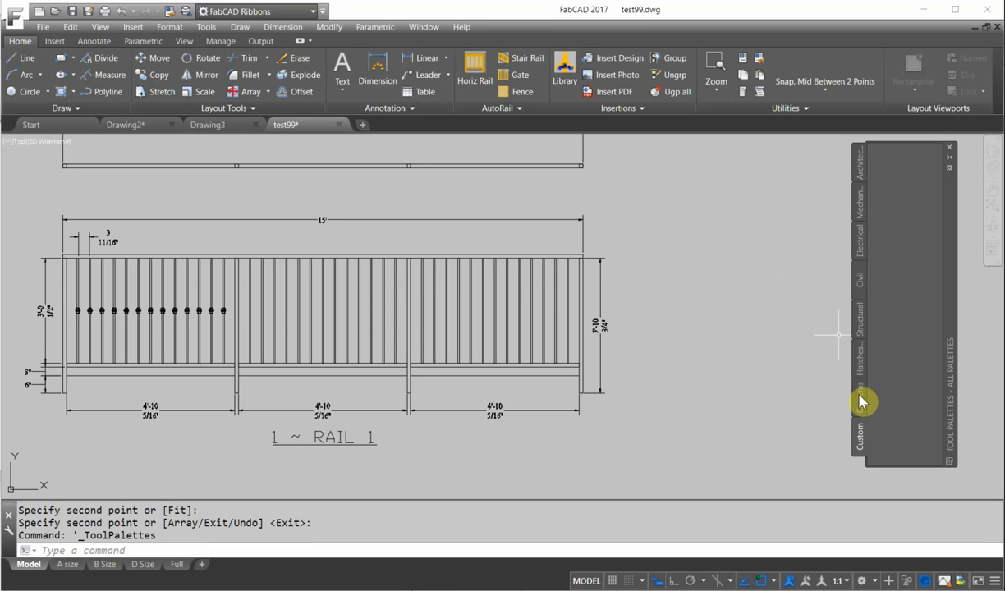
{"action": "left_click", "coordinate": [864, 363]}
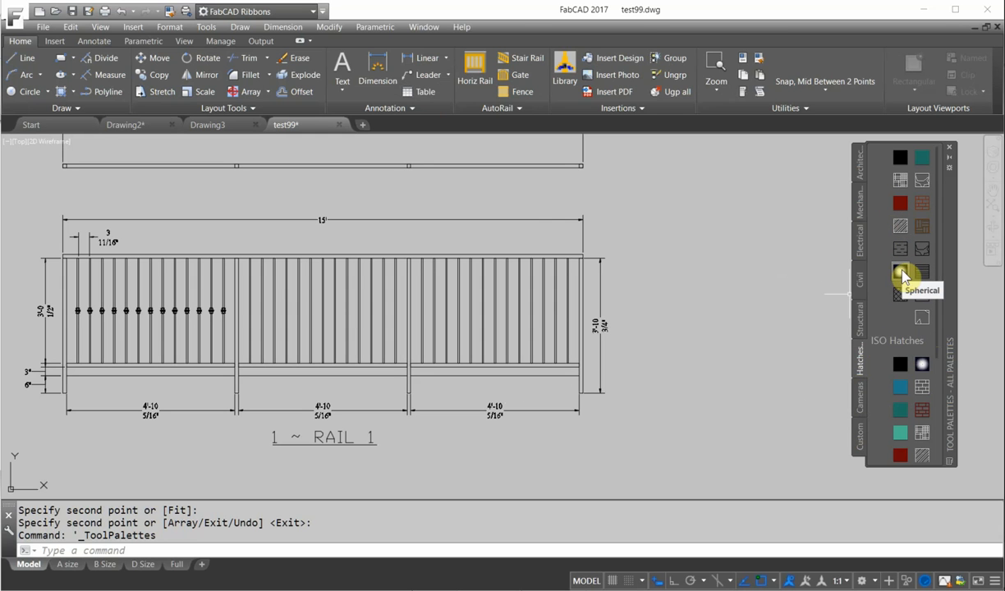
Fill the railing's right end post with the Spherical gradient from the hatches palette
{"action": "left_click", "coordinate": [900, 274]}
{"action": "scroll", "coordinate": [582, 342], "scroll_direction": "up", "scroll_amount": 2}
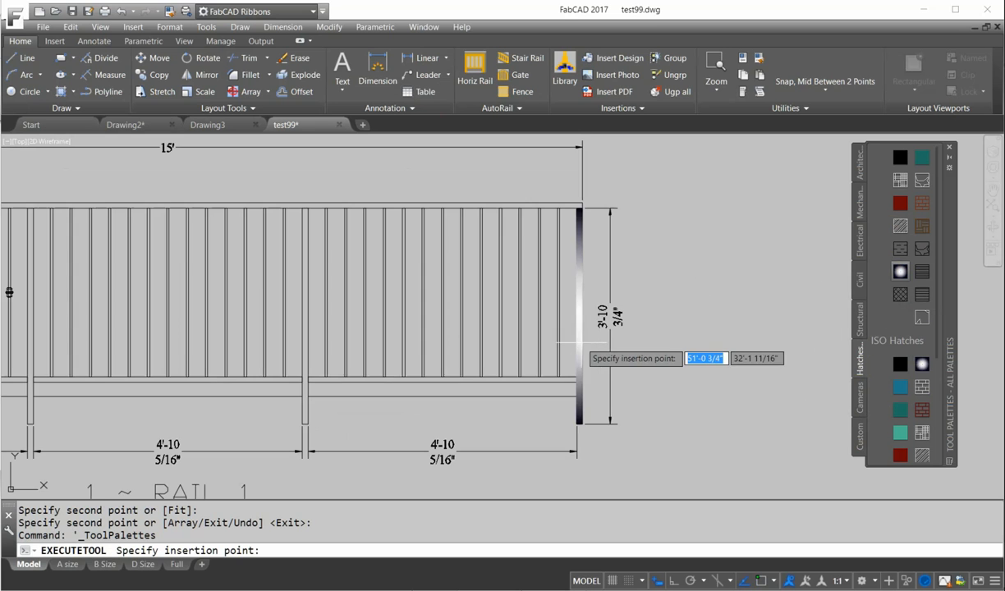
{"action": "left_click", "coordinate": [582, 342]}
{"action": "scroll", "coordinate": [586, 320], "scroll_direction": "down", "scroll_amount": 3}
{"action": "scroll", "coordinate": [588, 312], "scroll_direction": "up", "scroll_amount": 3}
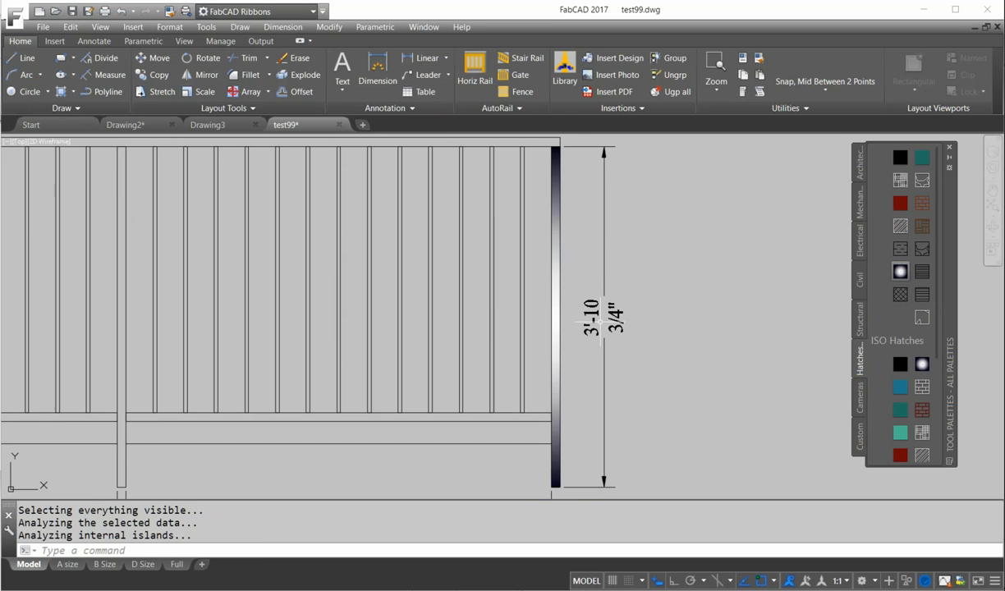
Set the first gradient color of the hatched rectangle below the RAIL 1 table to 209,192,41
{"action": "scroll", "coordinate": [691, 328], "scroll_direction": "down", "scroll_amount": 5}
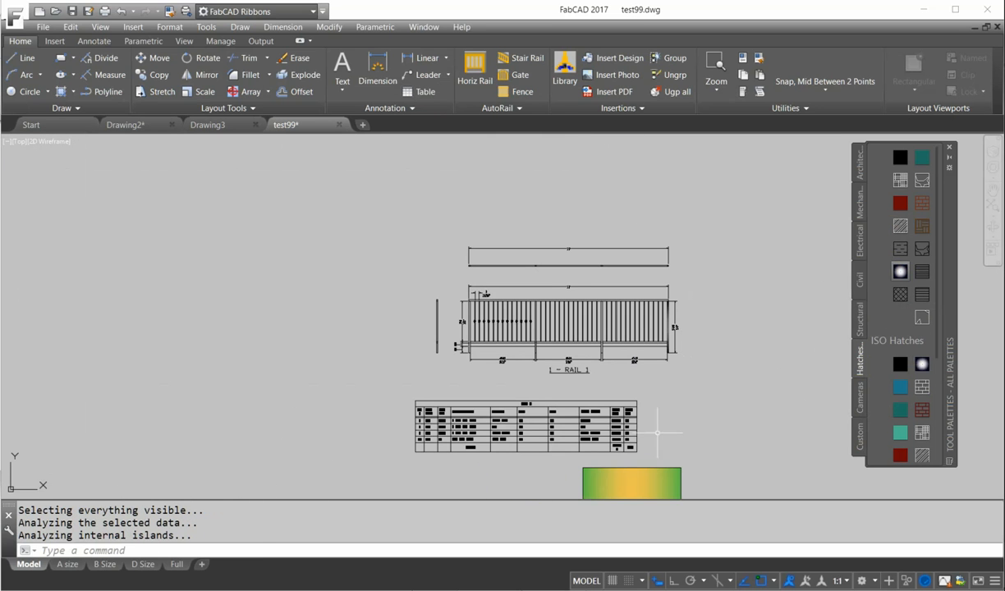
{"action": "middle_click_drag", "start_coordinate": [660, 415], "coordinate": [597, 317]}
{"action": "left_click", "coordinate": [592, 390]}
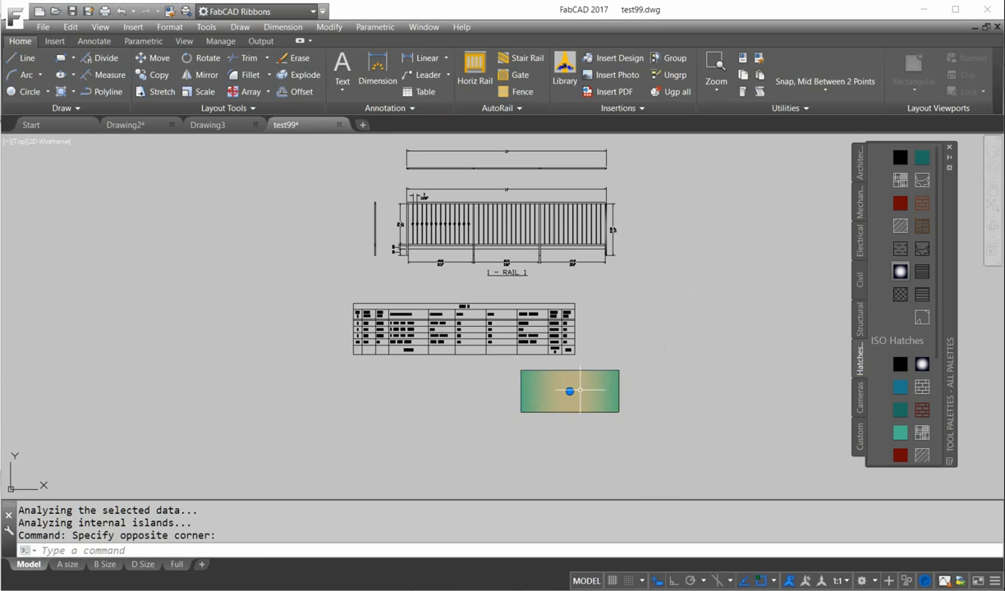
{"action": "scroll", "coordinate": [580, 389], "scroll_direction": "down", "scroll_amount": 4}
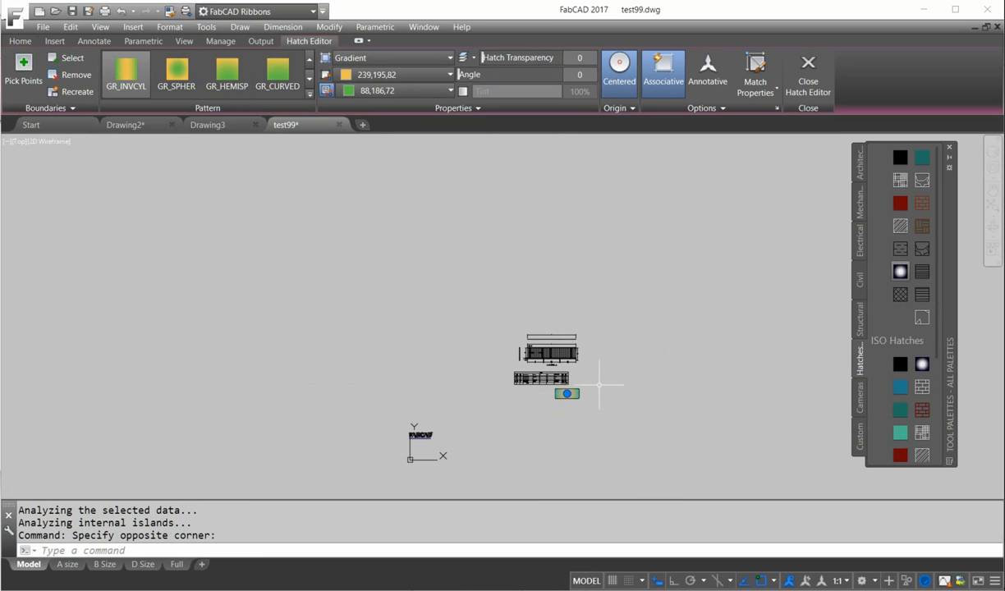
{"action": "scroll", "coordinate": [599, 384], "scroll_direction": "up", "scroll_amount": 4}
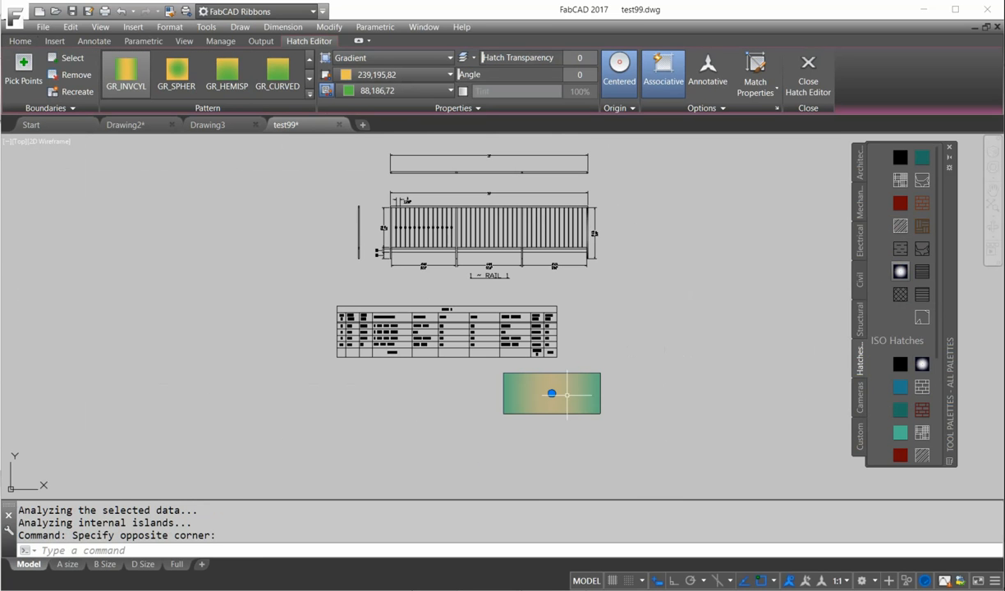
{"action": "left_click", "coordinate": [449, 75]}
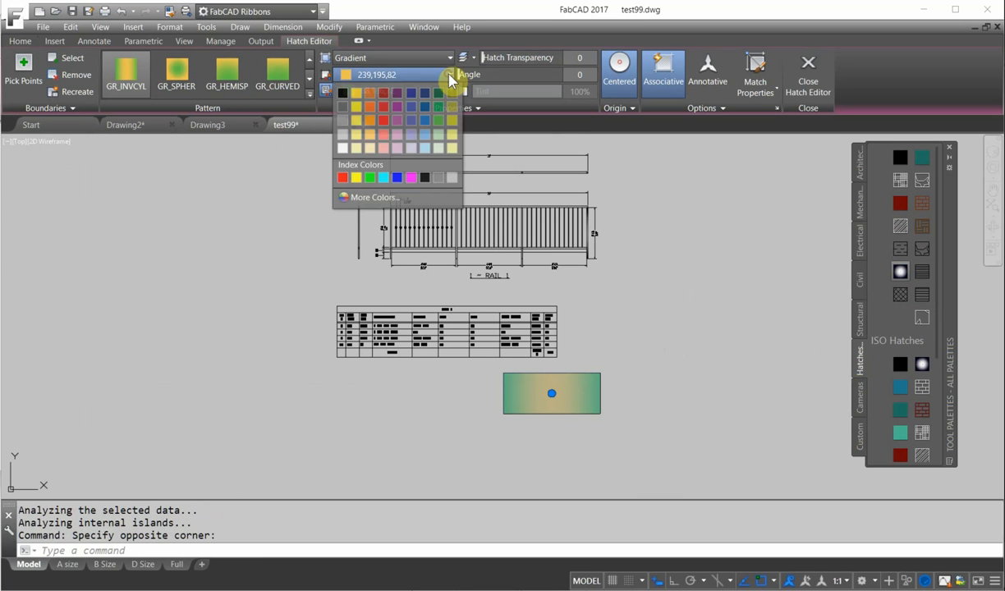
{"action": "left_click", "coordinate": [369, 196]}
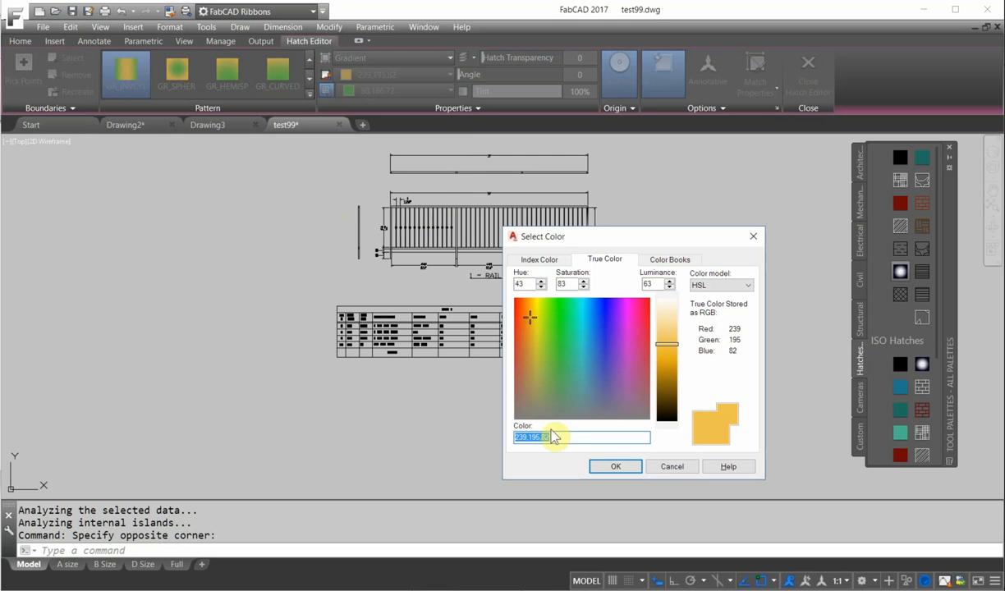
{"action": "left_click", "coordinate": [548, 358]}
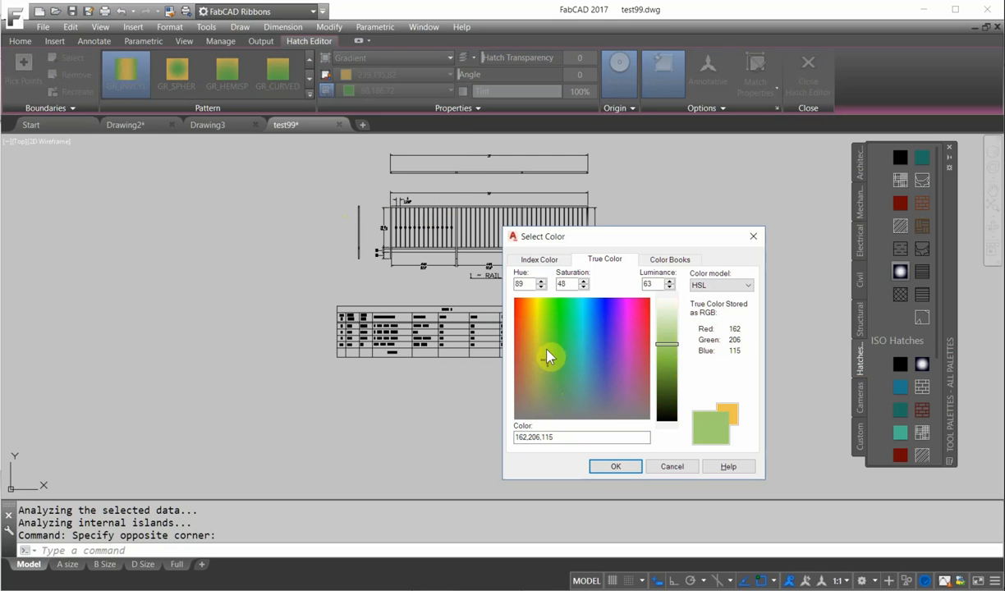
{"action": "left_click_drag", "start_coordinate": [548, 358], "coordinate": [533, 337]}
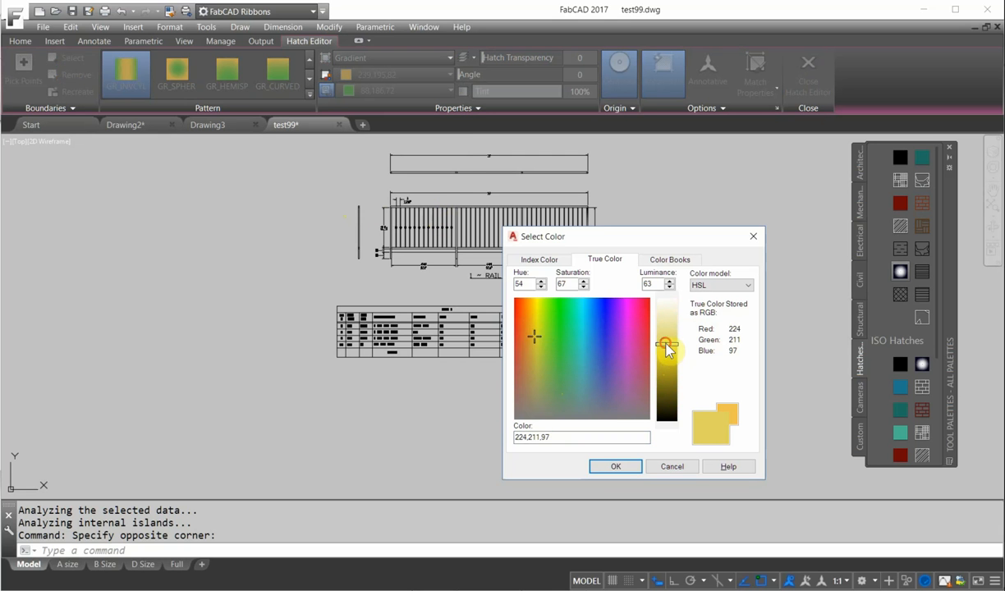
{"action": "left_click_drag", "start_coordinate": [666, 350], "coordinate": [667, 366]}
{"action": "left_click", "coordinate": [615, 466]}
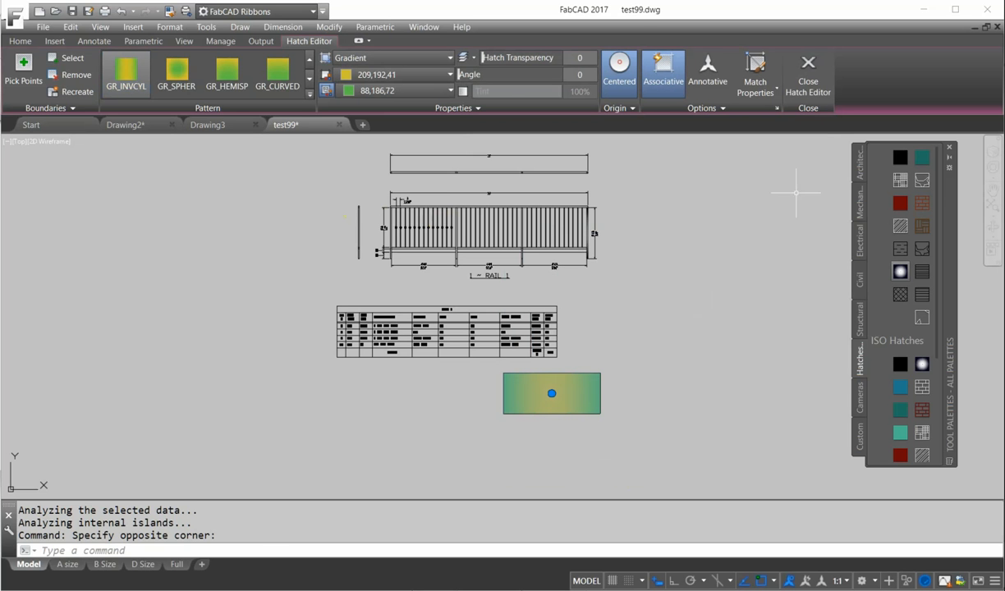
{"action": "left_click", "coordinate": [806, 81]}
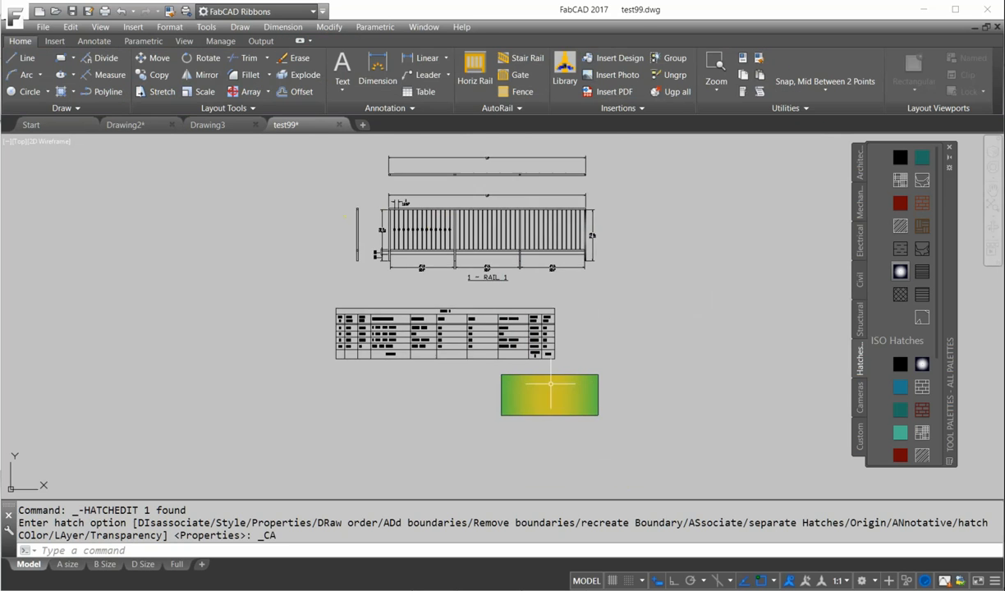
Change the rectangle's gradient fill to the Pattern hatch type and erase that hatch
{"action": "scroll", "coordinate": [548, 381], "scroll_direction": "down", "scroll_amount": 4}
{"action": "scroll", "coordinate": [549, 380], "scroll_direction": "up", "scroll_amount": 8}
{"action": "scroll", "coordinate": [563, 370], "scroll_direction": "down", "scroll_amount": 4}
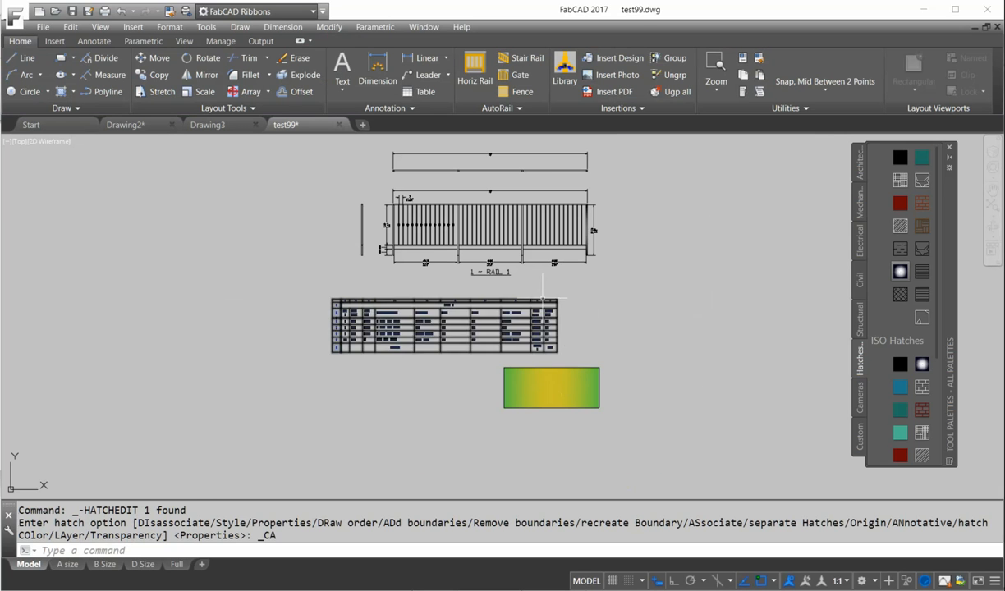
{"action": "scroll", "coordinate": [575, 263], "scroll_direction": "up", "scroll_amount": 4}
{"action": "scroll", "coordinate": [630, 287], "scroll_direction": "down", "scroll_amount": 2}
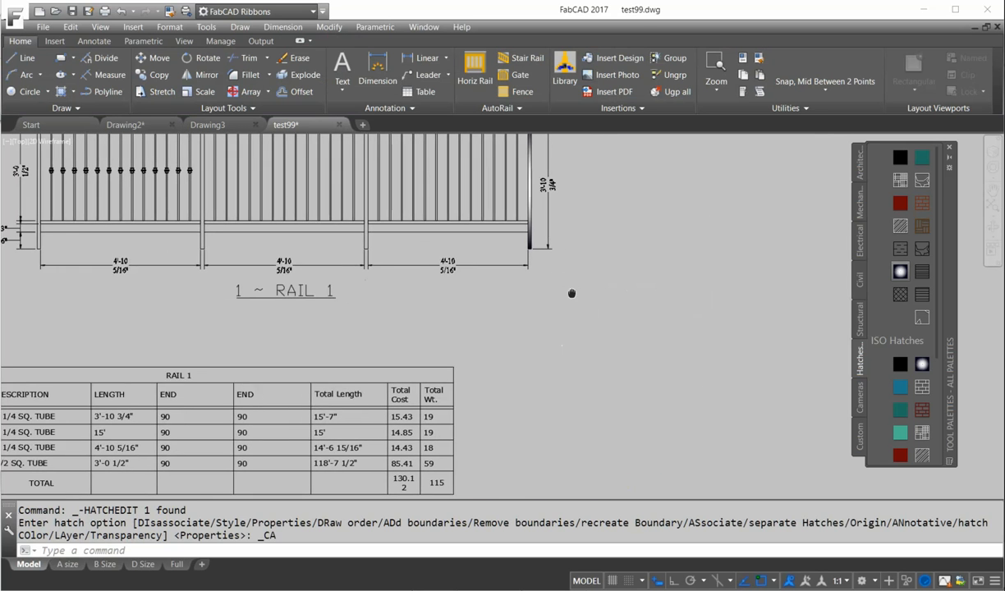
{"action": "scroll", "coordinate": [576, 370], "scroll_direction": "down", "scroll_amount": 2}
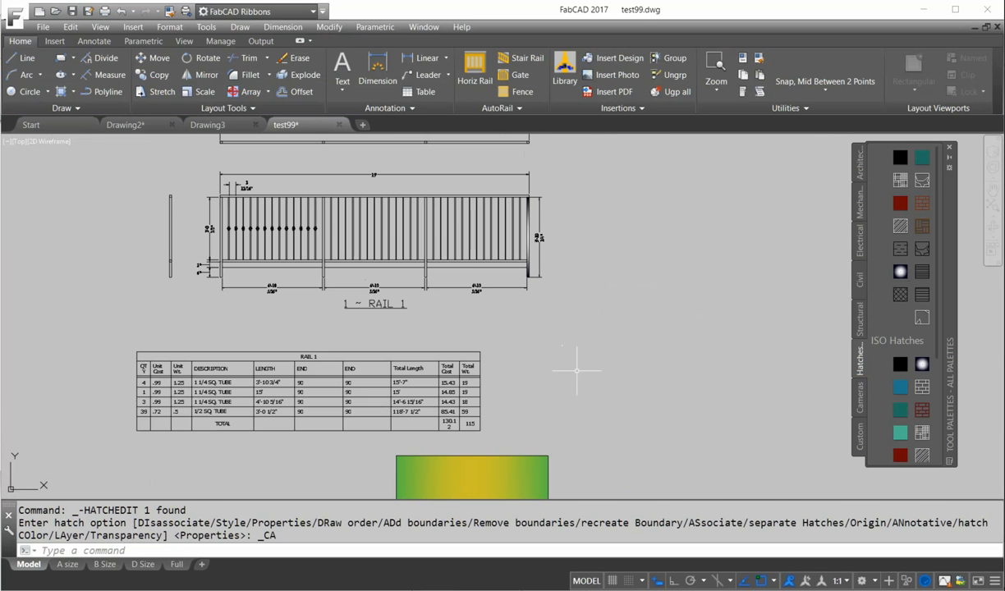
{"action": "left_click", "coordinate": [514, 468]}
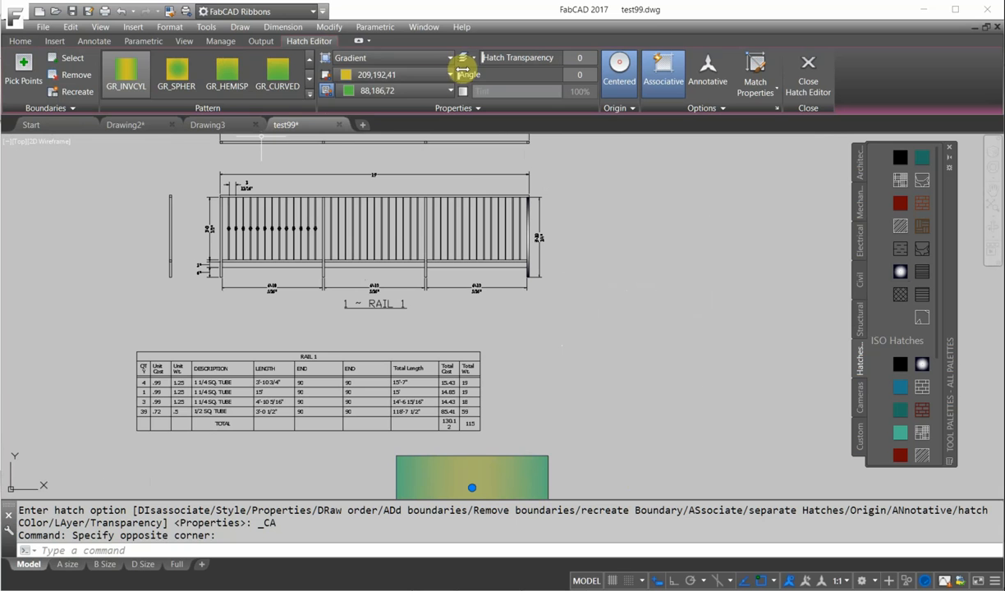
{"action": "left_click", "coordinate": [451, 59]}
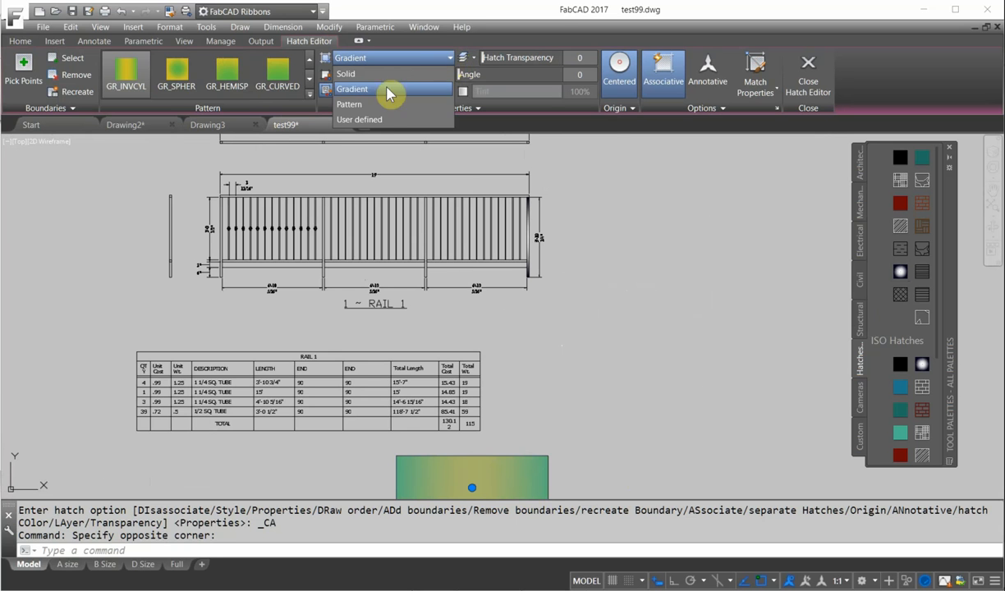
{"action": "left_click", "coordinate": [369, 104]}
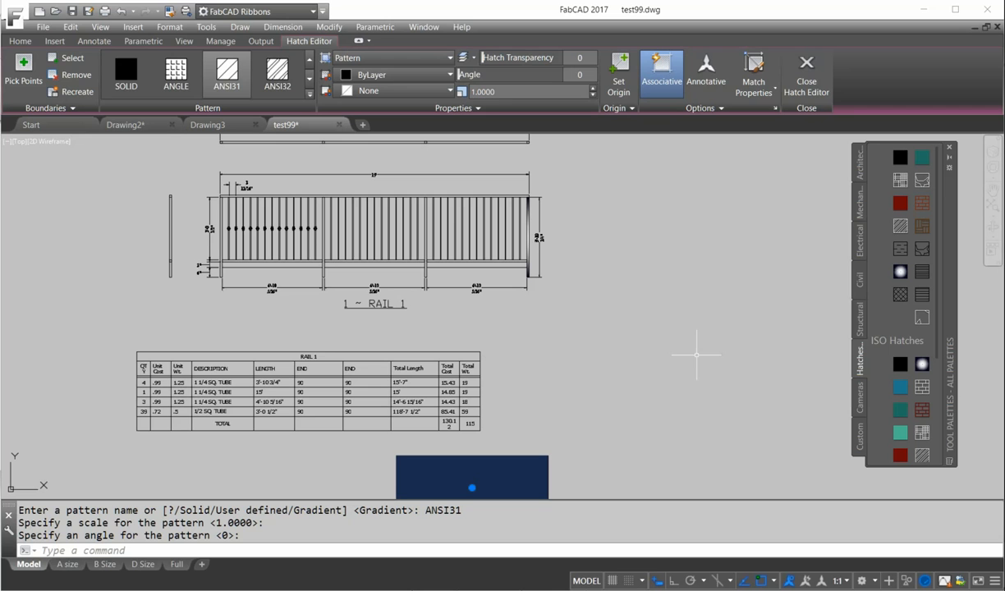
{"action": "left_click", "coordinate": [25, 41]}
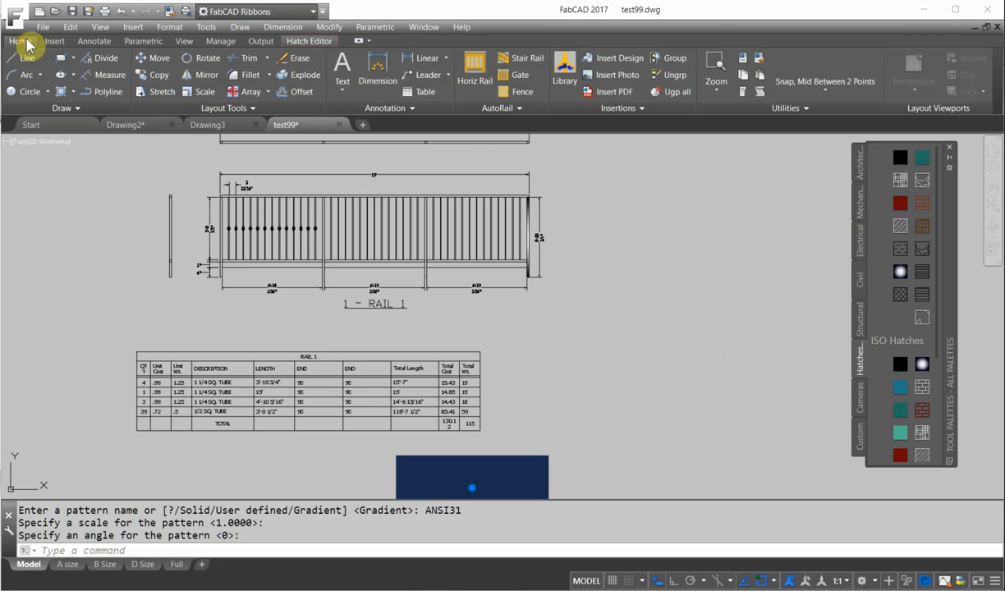
{"action": "left_click", "coordinate": [283, 59]}
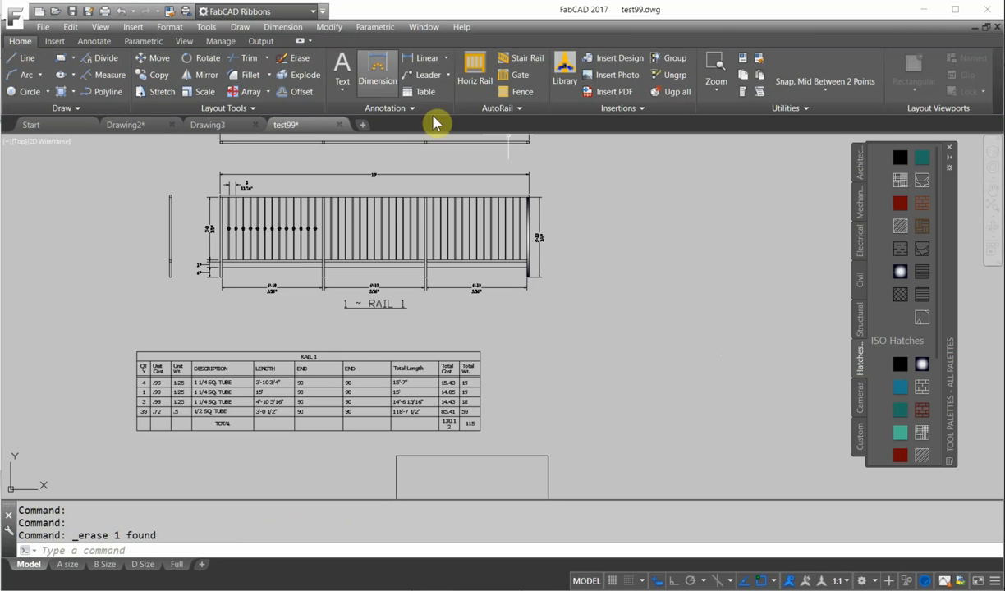
Fill the empty rectangle with the NET crosshatch from the hatches palette and set the hatch angle to 0
{"action": "left_click", "coordinate": [897, 298]}
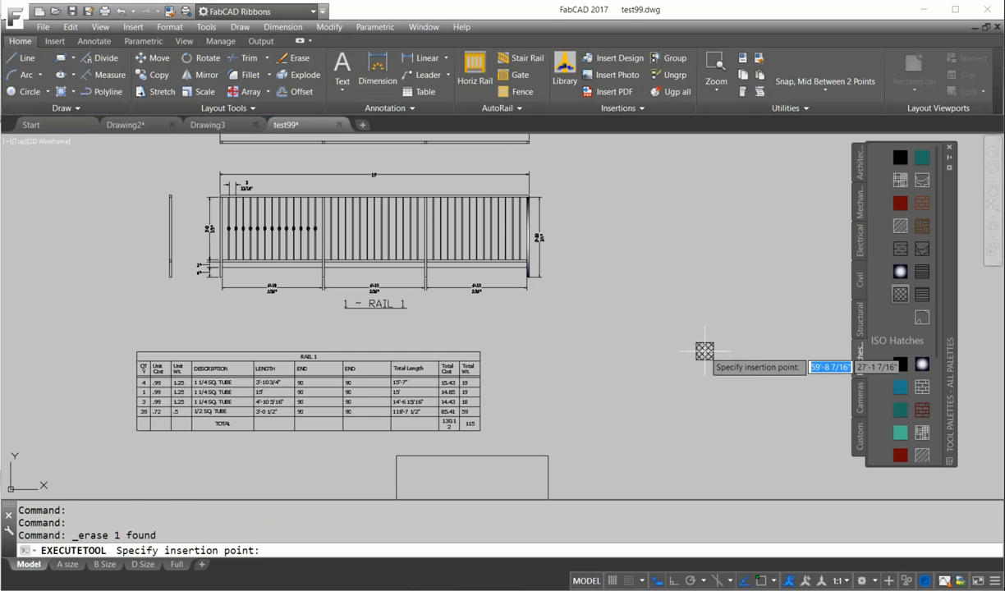
{"action": "left_click", "coordinate": [491, 470]}
{"action": "middle_click_drag", "start_coordinate": [520, 455], "coordinate": [540, 354]}
{"action": "scroll", "coordinate": [530, 380], "scroll_direction": "up", "scroll_amount": 6}
{"action": "left_click", "coordinate": [530, 381]}
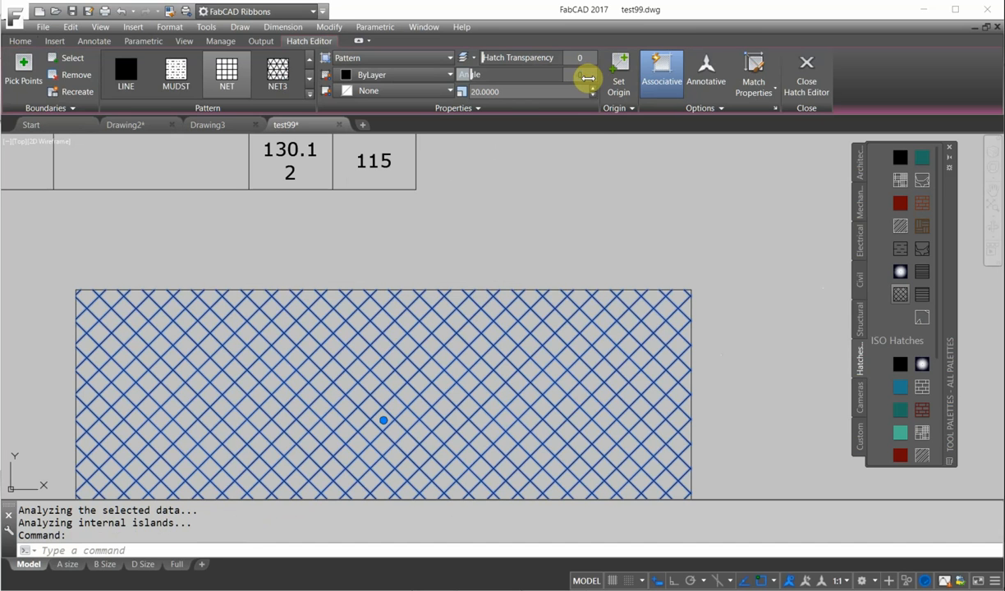
{"action": "key", "text": "Return"}
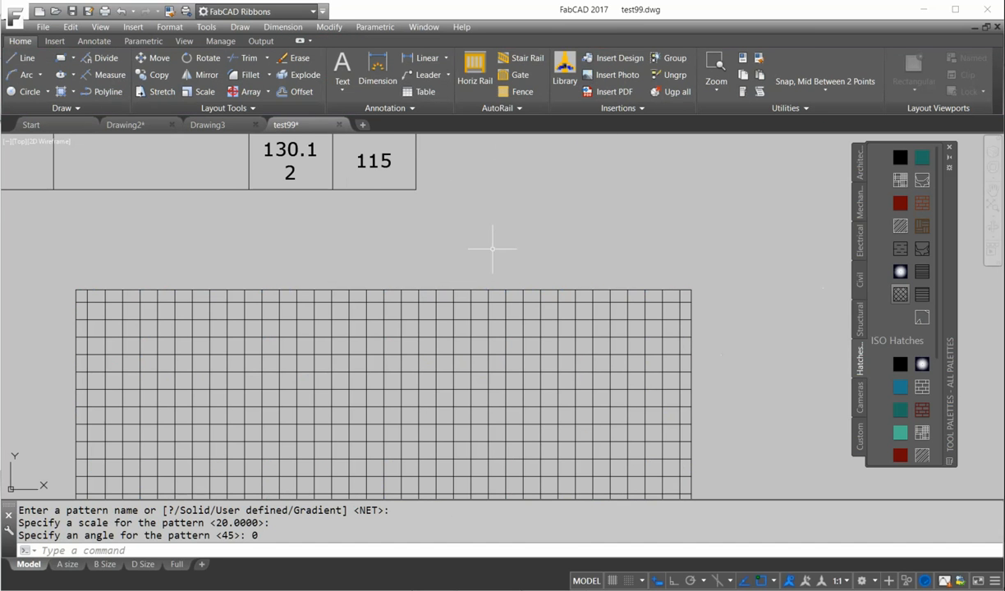
Set the NET hatch's origin to the center of the rectangle's boundary
{"action": "scroll", "coordinate": [492, 238], "scroll_direction": "down", "scroll_amount": 2}
{"action": "left_click", "coordinate": [476, 325]}
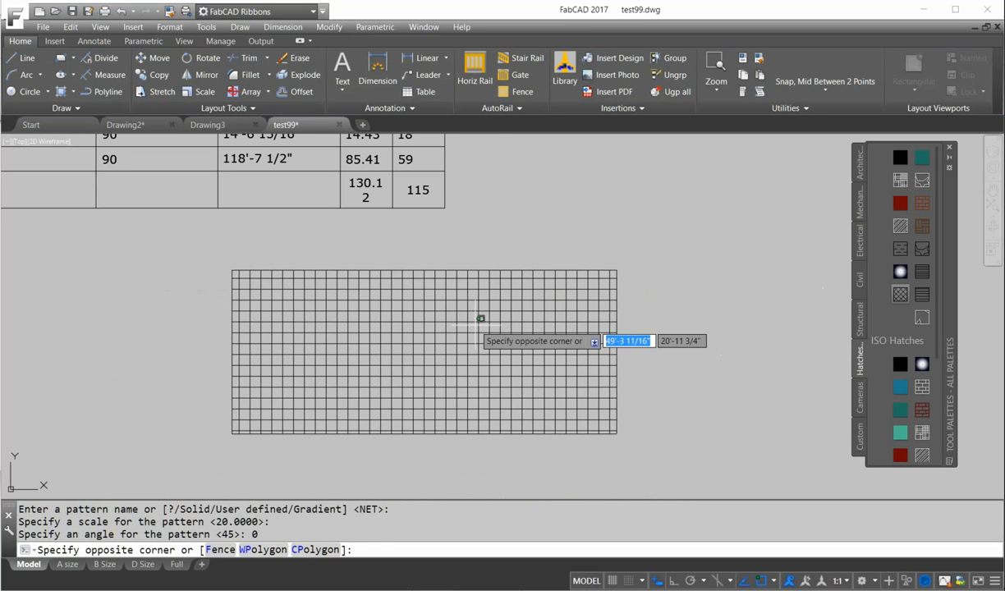
{"action": "left_click", "coordinate": [481, 316]}
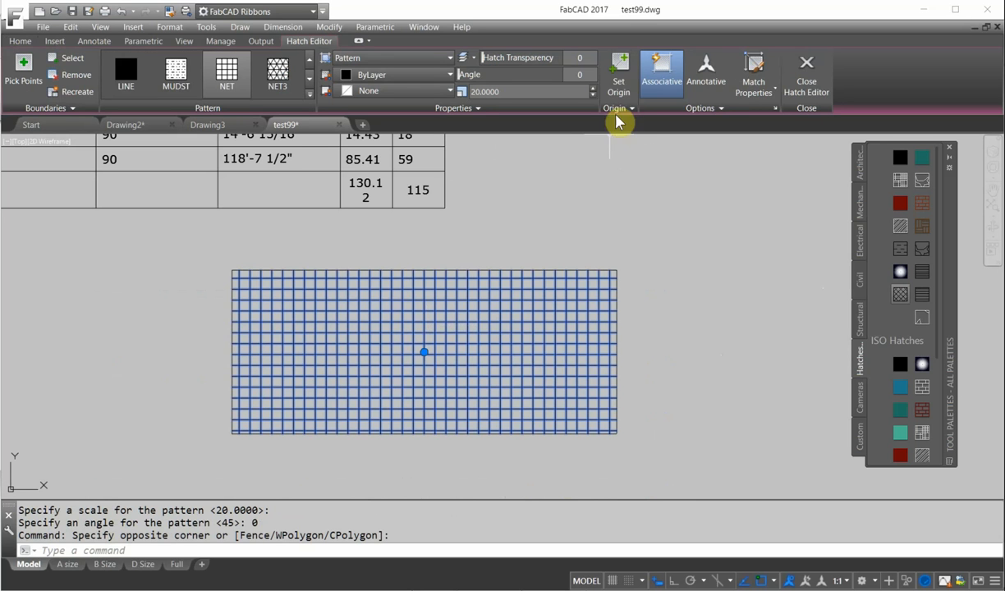
{"action": "left_click", "coordinate": [632, 110]}
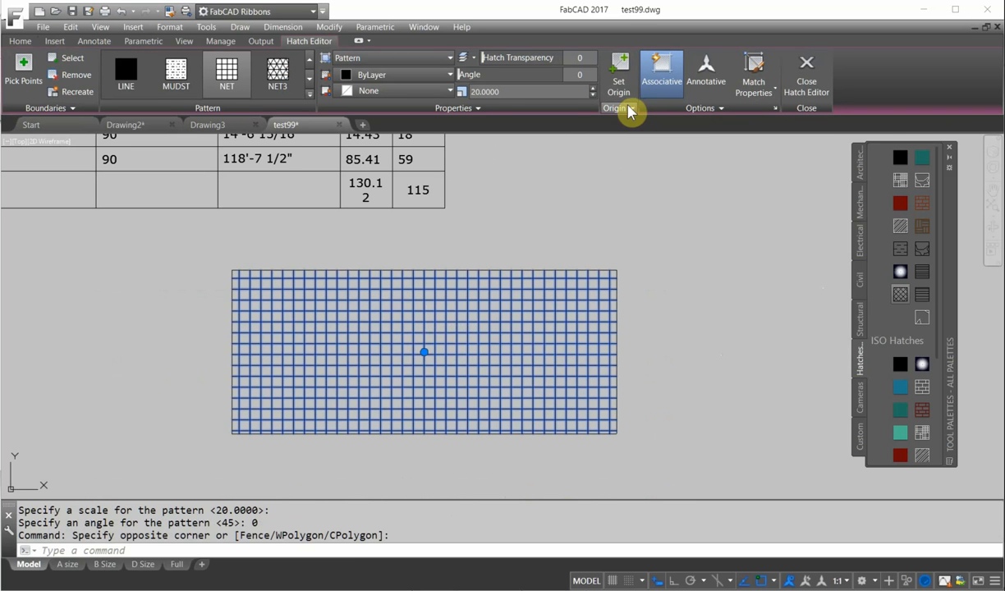
{"action": "left_click", "coordinate": [629, 110]}
{"action": "left_click", "coordinate": [674, 125]}
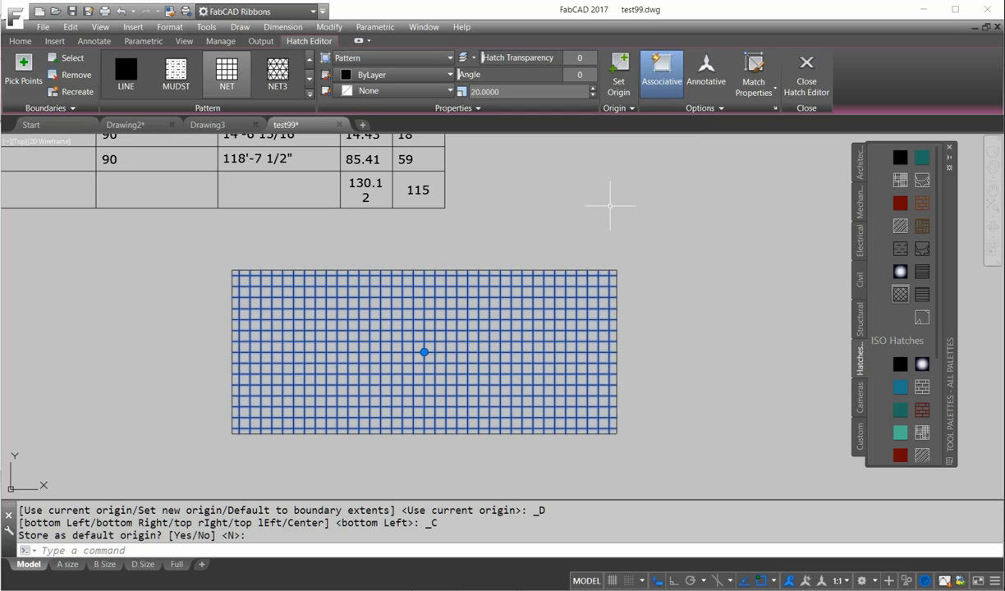
Set the NET hatch's scale to 26 and deselect the hatch
{"action": "left_click", "coordinate": [486, 91]}
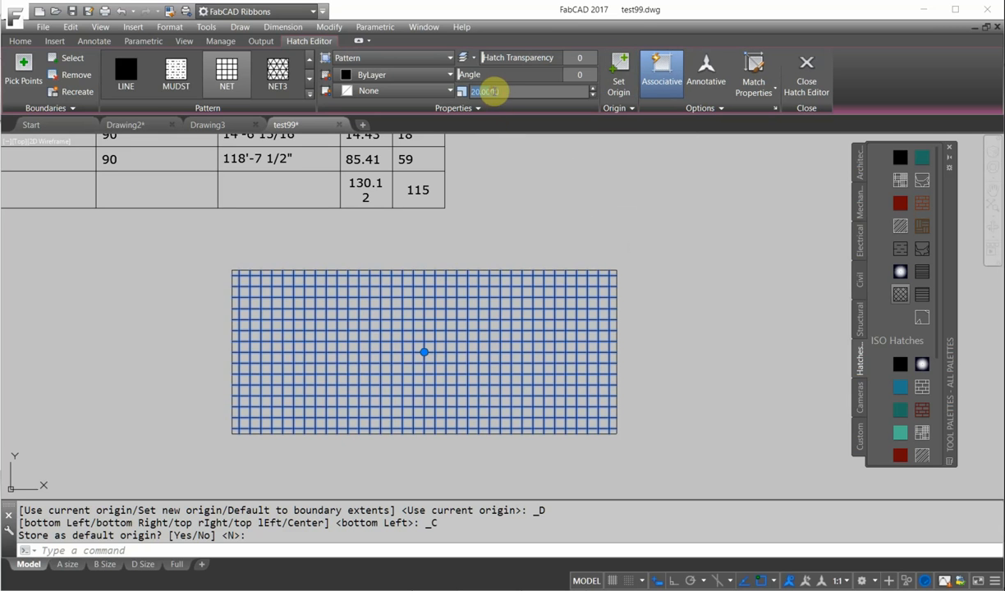
{"action": "left_click_drag", "start_coordinate": [488, 91], "coordinate": [513, 91]}
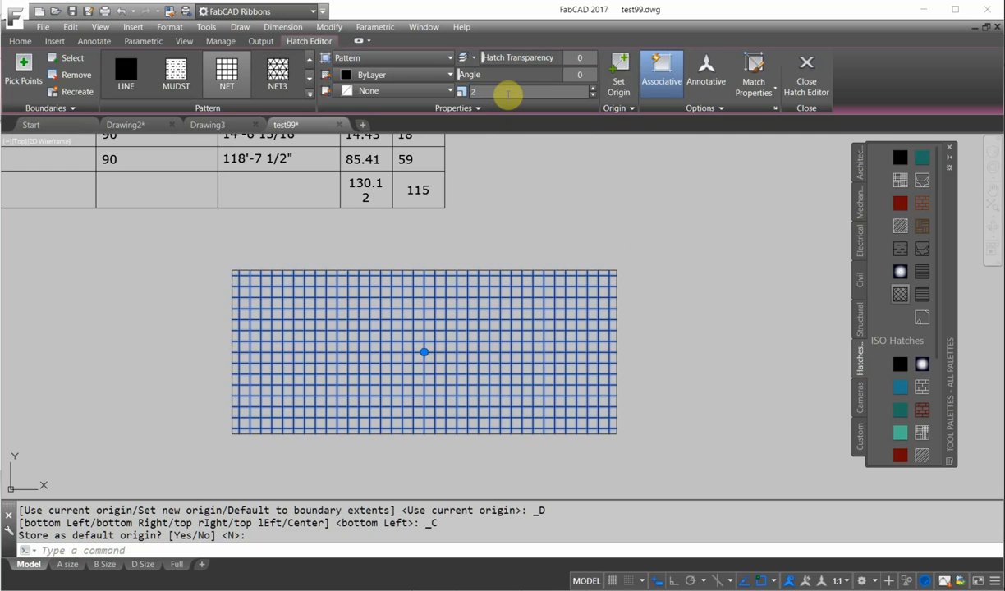
{"action": "key", "text": "Return"}
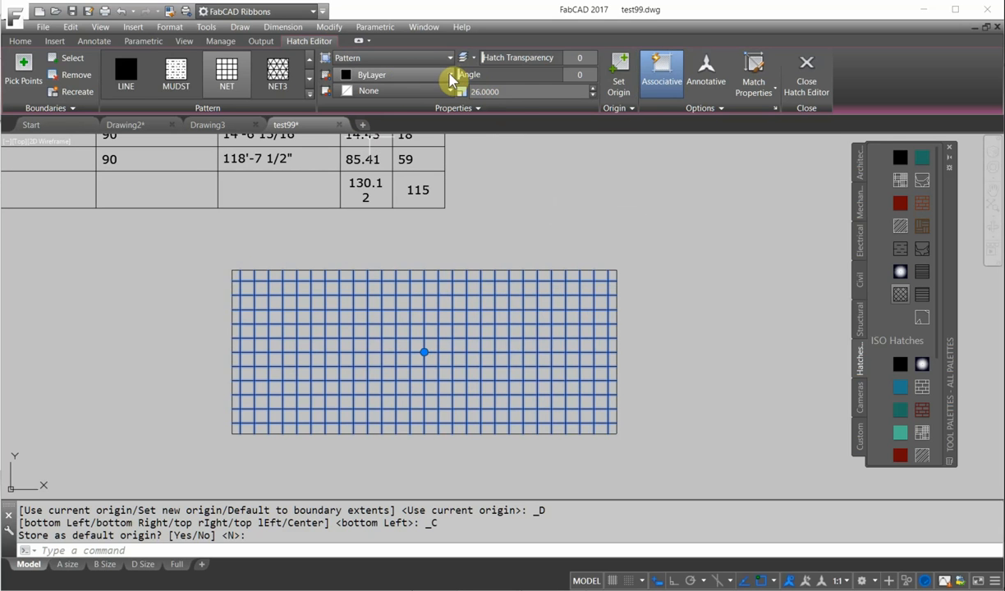
{"action": "key", "text": "Escape"}
{"action": "key", "text": "Escape"}
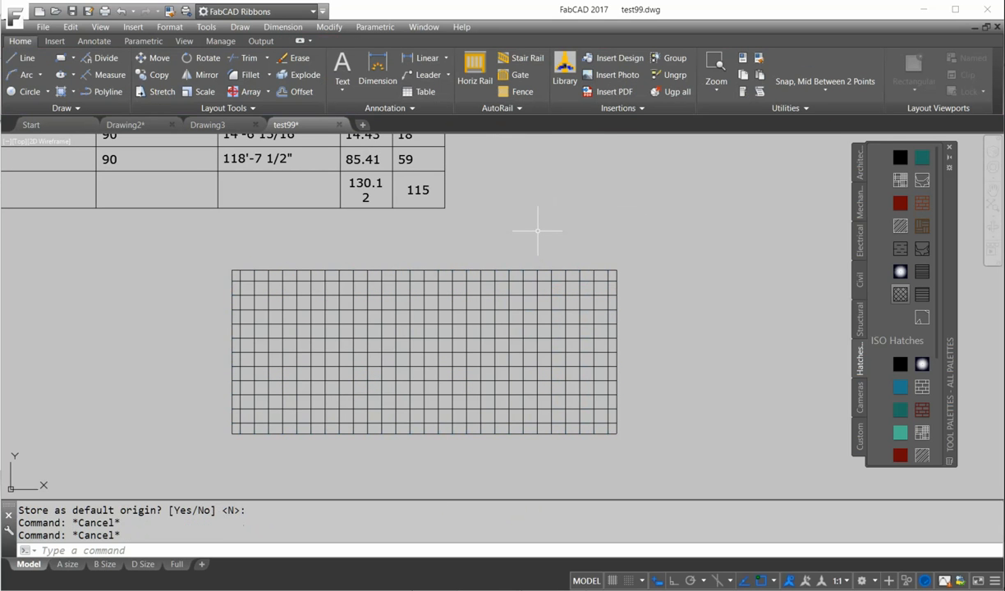
Set the NET hatch's lineweight to 0.40 mm in its properties, then deselect the hatch and close the properties
{"action": "left_click", "coordinate": [744, 64]}
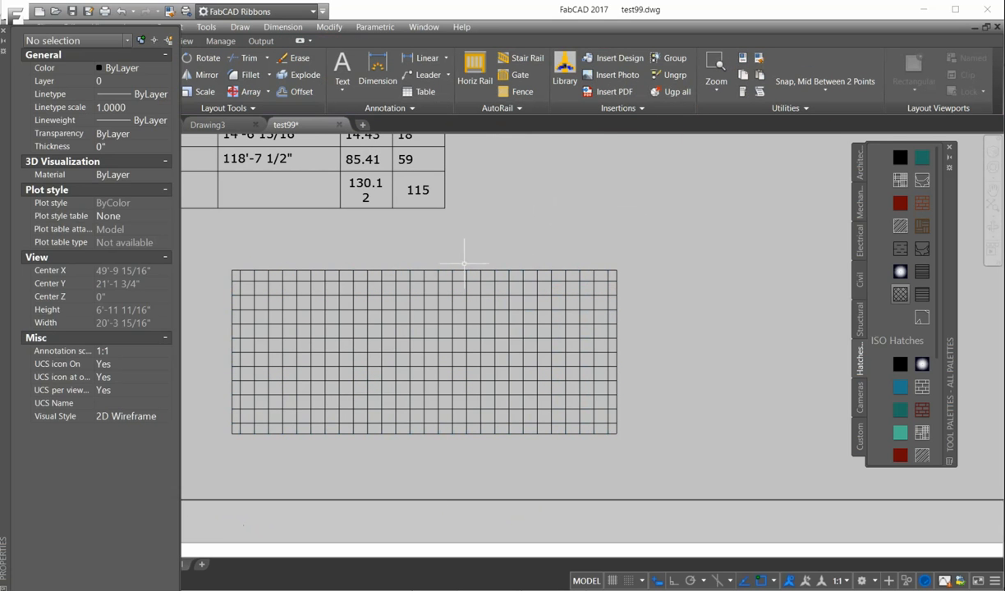
{"action": "left_click", "coordinate": [441, 295]}
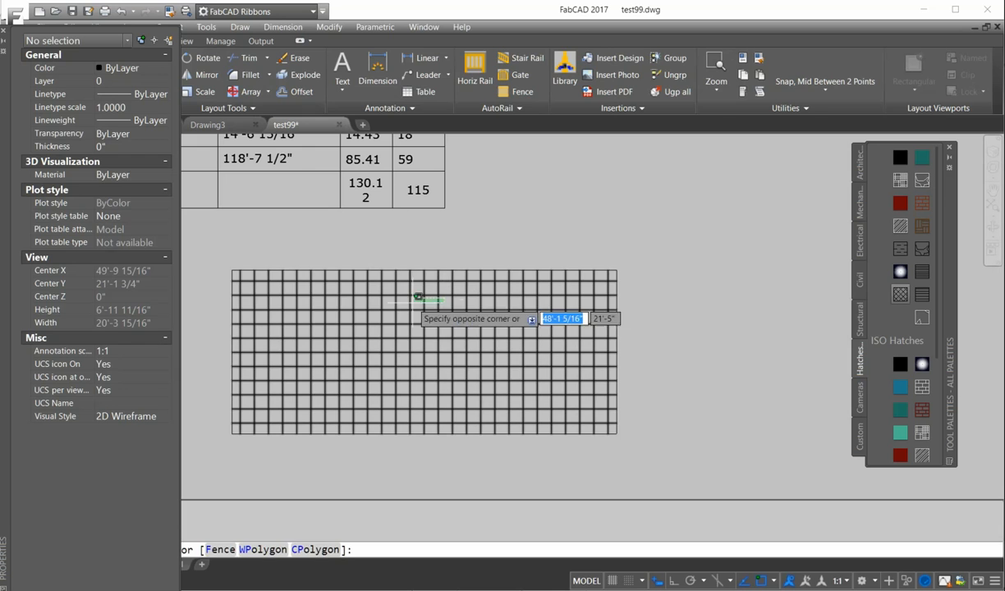
{"action": "left_click", "coordinate": [254, 298]}
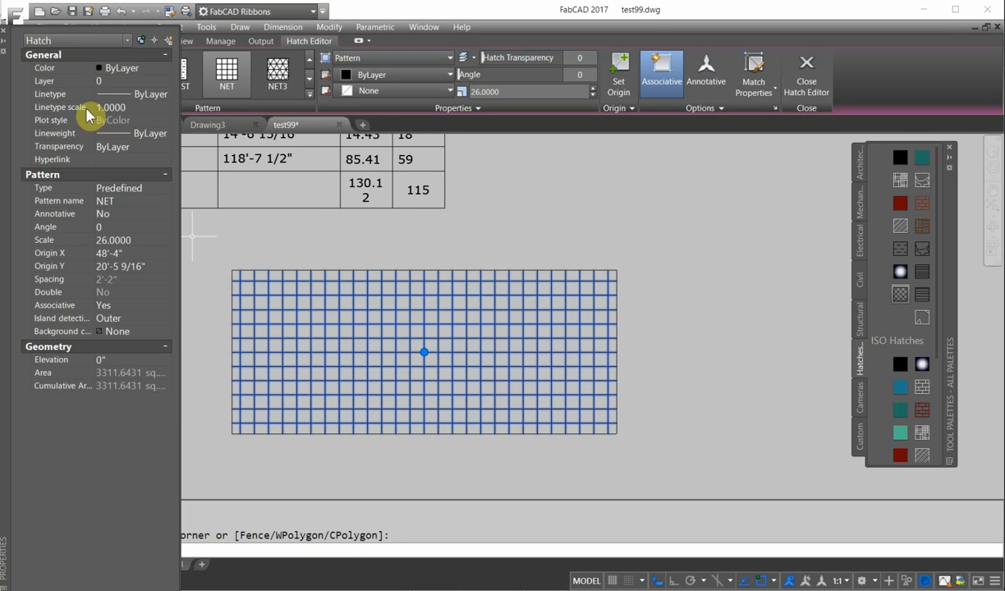
{"action": "left_click", "coordinate": [172, 134]}
{"action": "left_click_drag", "start_coordinate": [168, 168], "coordinate": [159, 198]}
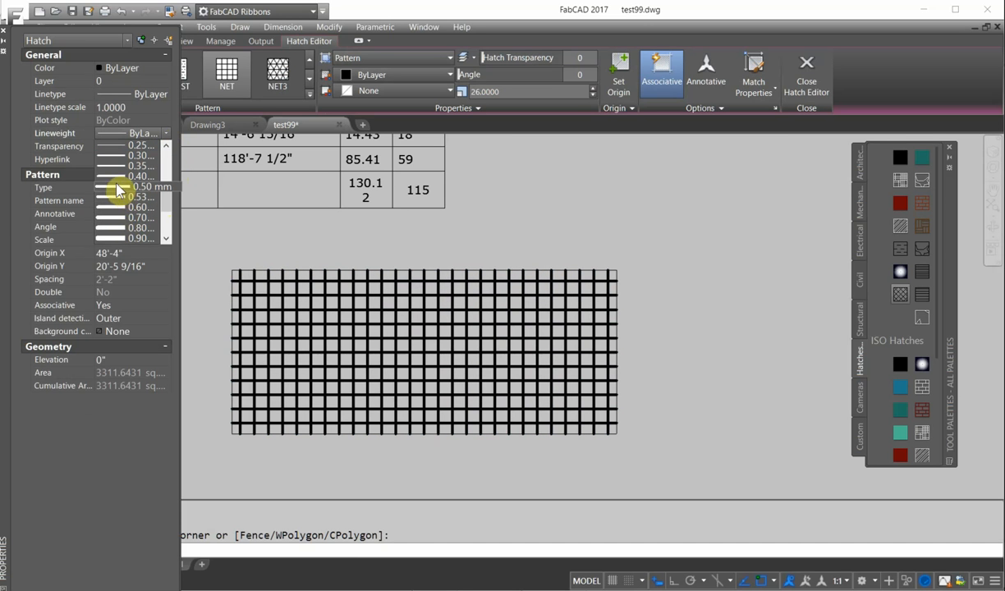
{"action": "left_click", "coordinate": [123, 176]}
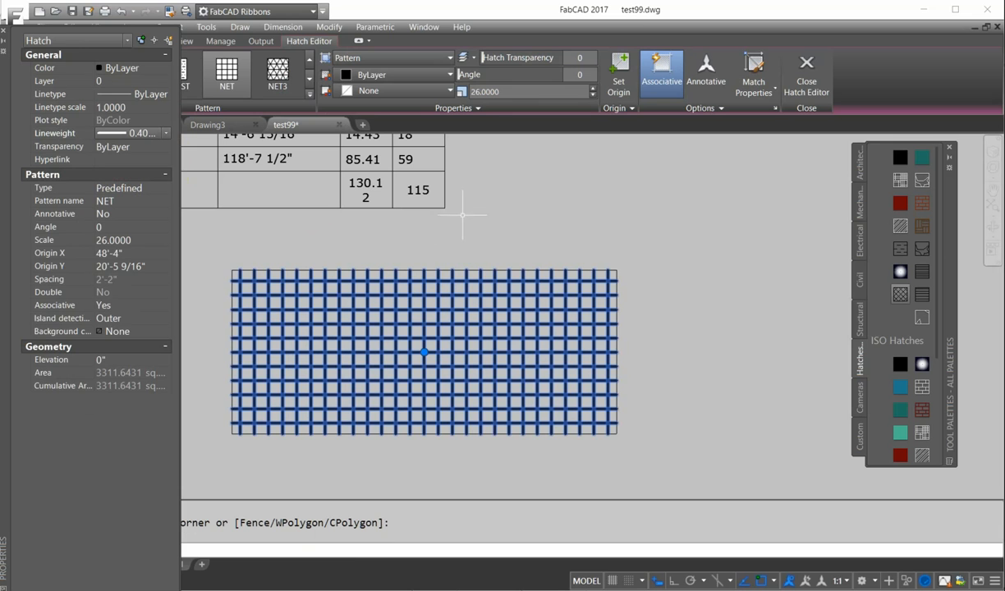
{"action": "key", "text": "Escape"}
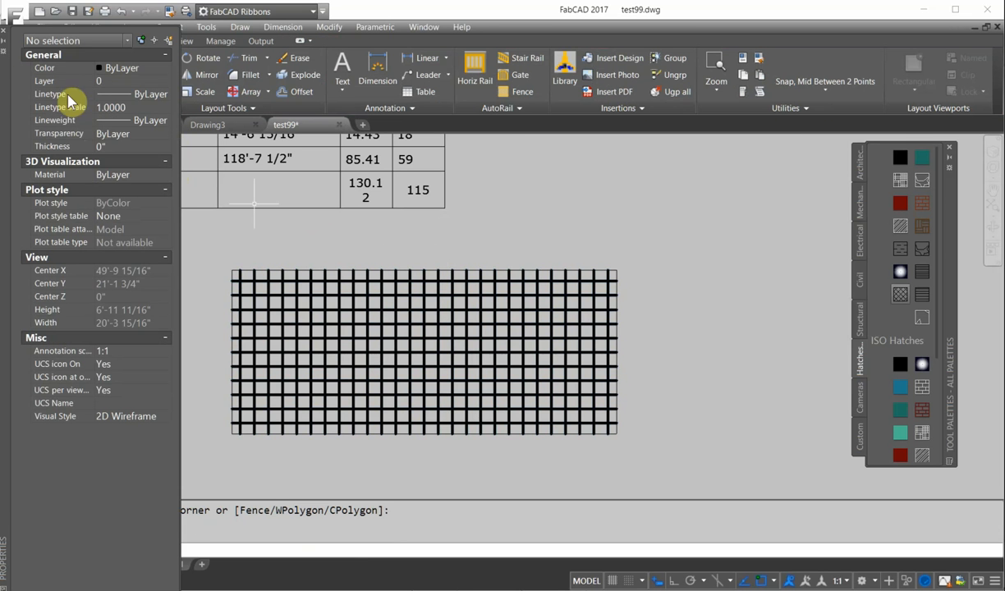
{"action": "left_click", "coordinate": [6, 35]}
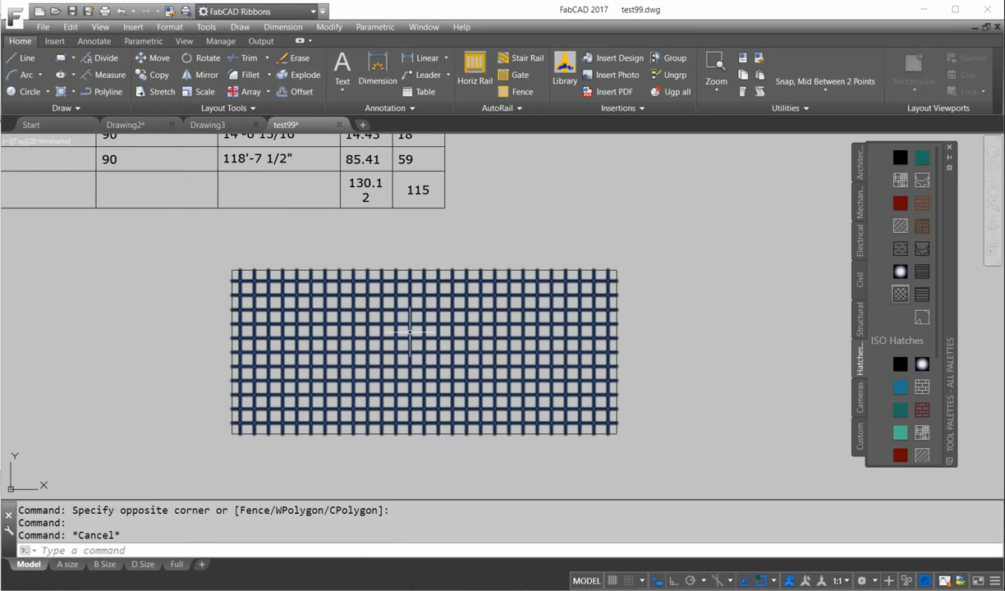
{"action": "key", "text": "Escape"}
{"action": "key", "text": "Escape"}
Copy the NET hatch into the hatches palette as a tool and place it directly above the ISO Hatches group
{"action": "left_click", "coordinate": [448, 375]}
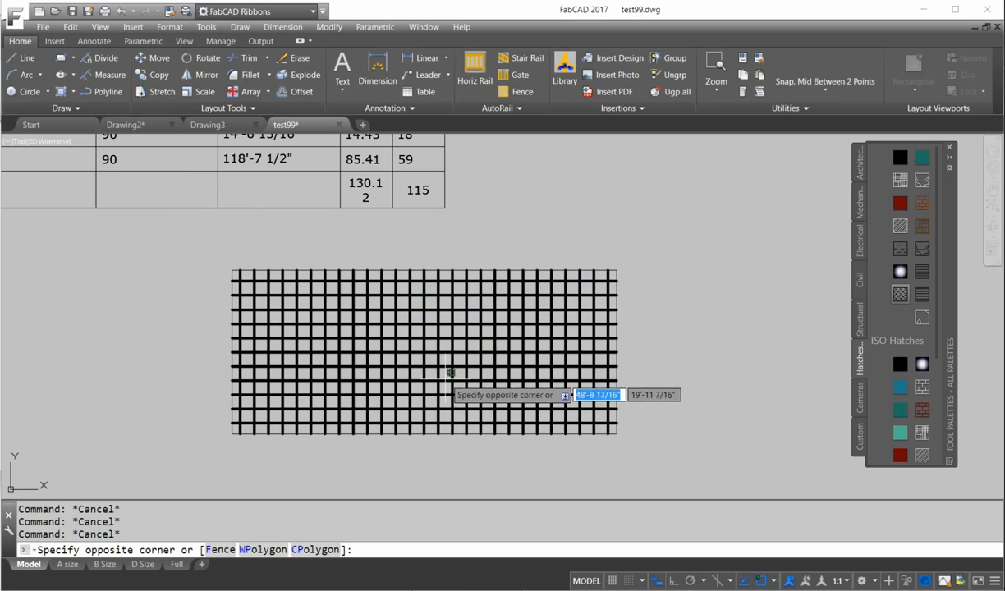
{"action": "left_click", "coordinate": [397, 373]}
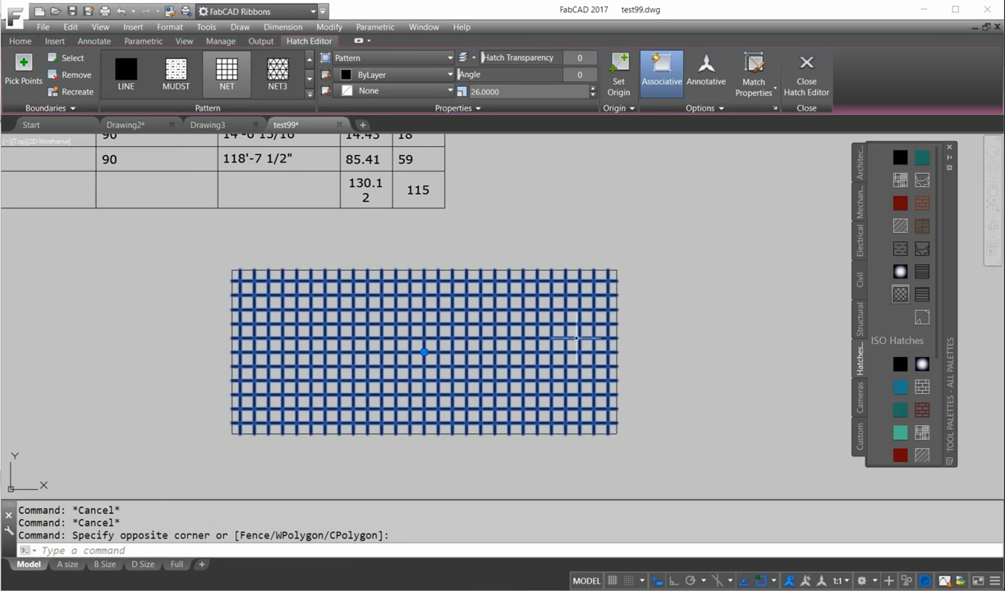
{"action": "left_click", "coordinate": [71, 27]}
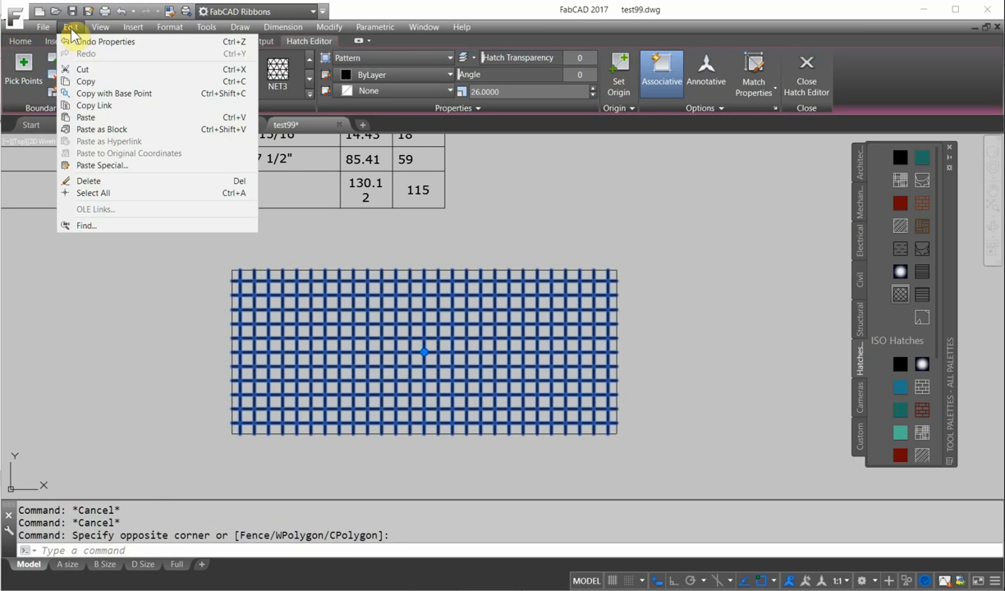
{"action": "left_click", "coordinate": [86, 83]}
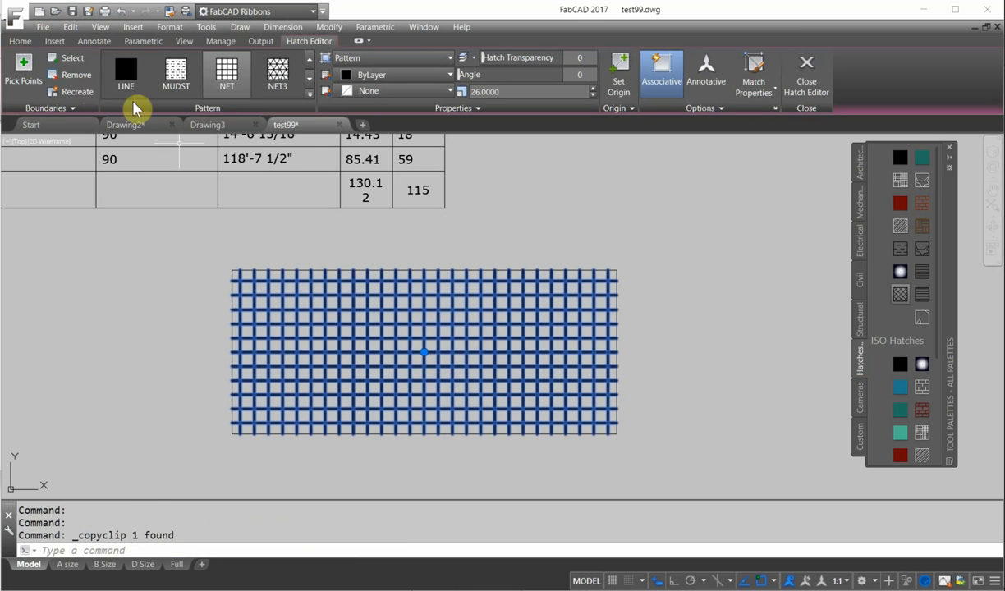
{"action": "right_click", "coordinate": [892, 321]}
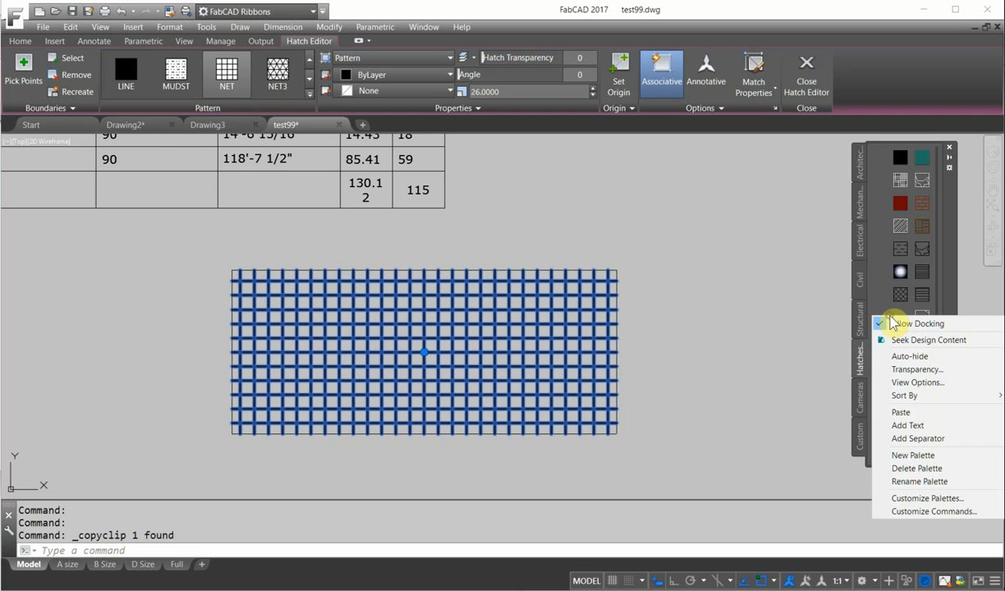
{"action": "left_click", "coordinate": [901, 413]}
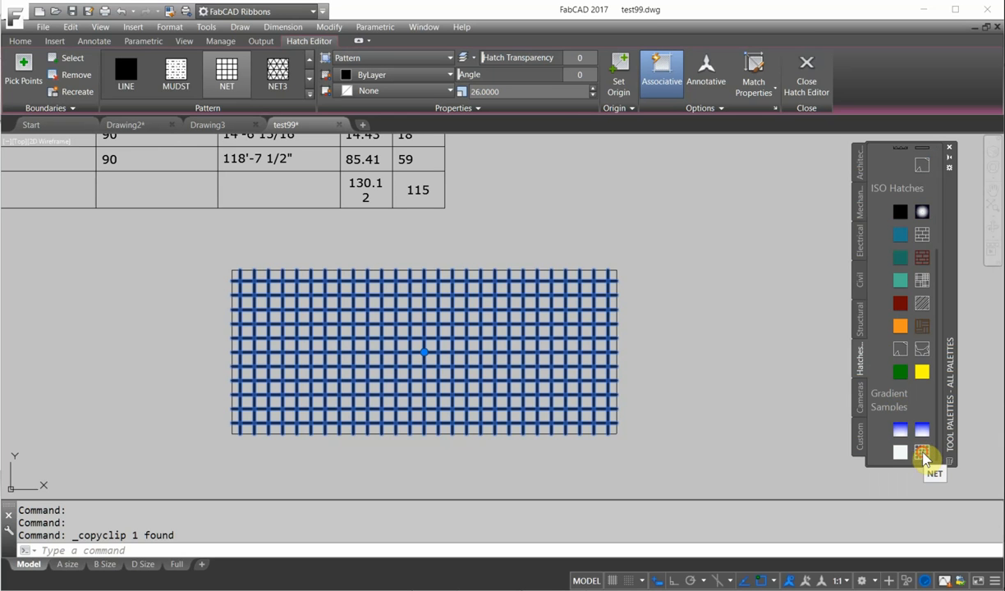
{"action": "mouse_move", "coordinate": [924, 457]}
{"action": "left_mouse_down"}
{"action": "mouse_move", "coordinate": [907, 328]}
{"action": "mouse_move", "coordinate": [903, 167]}
{"action": "left_mouse_up"}
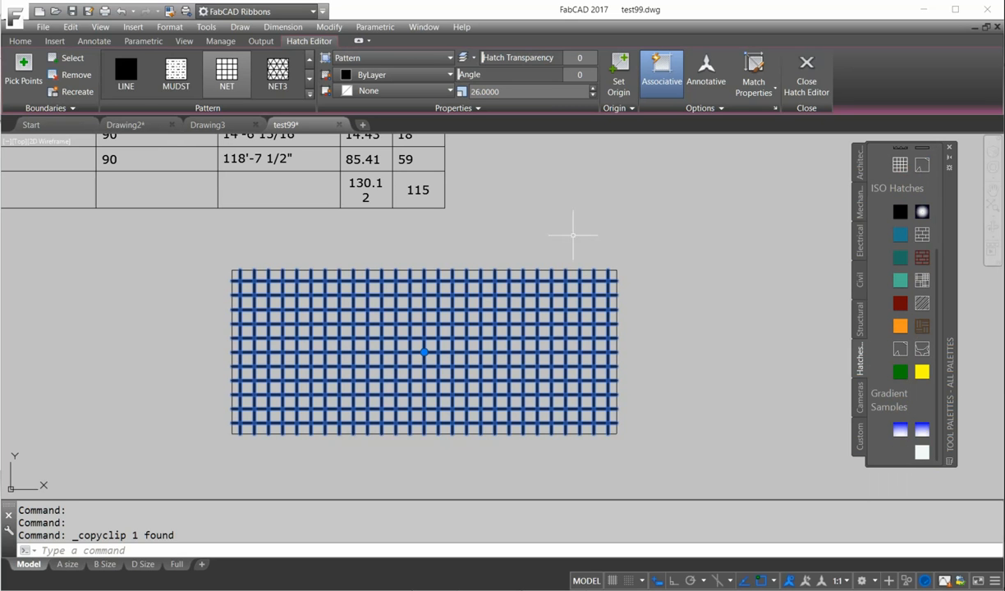
Erase the rectangle's hatch and refill the rectangle with the new NET tool from the hatches palette
{"action": "left_click", "coordinate": [20, 41]}
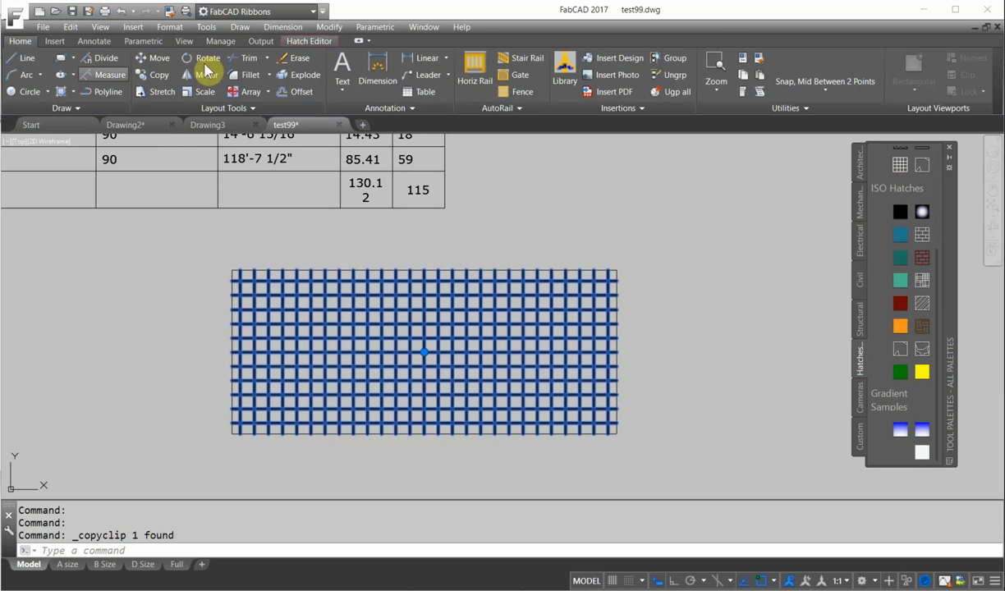
{"action": "left_click", "coordinate": [293, 58]}
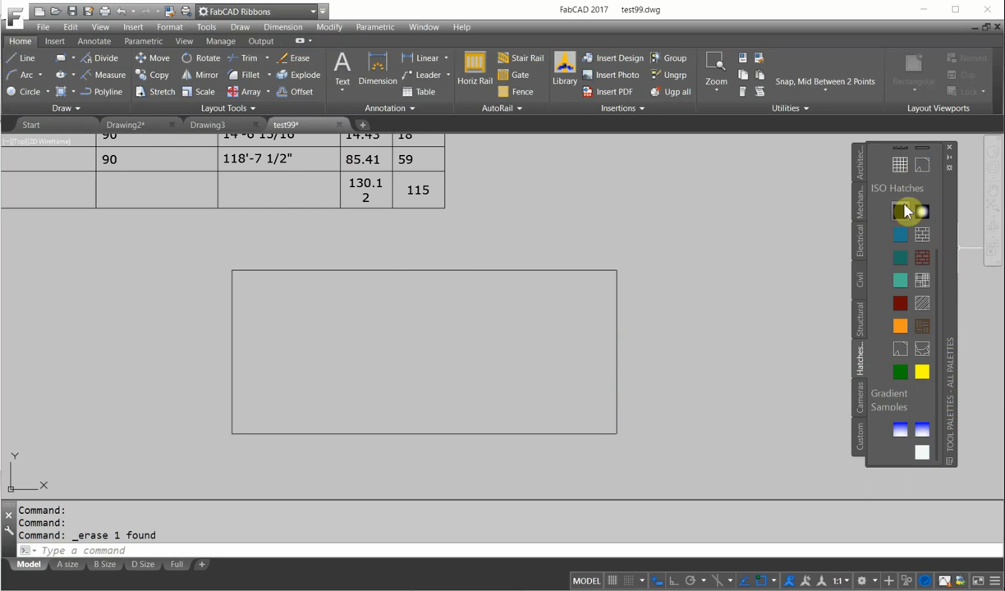
{"action": "left_click", "coordinate": [900, 170]}
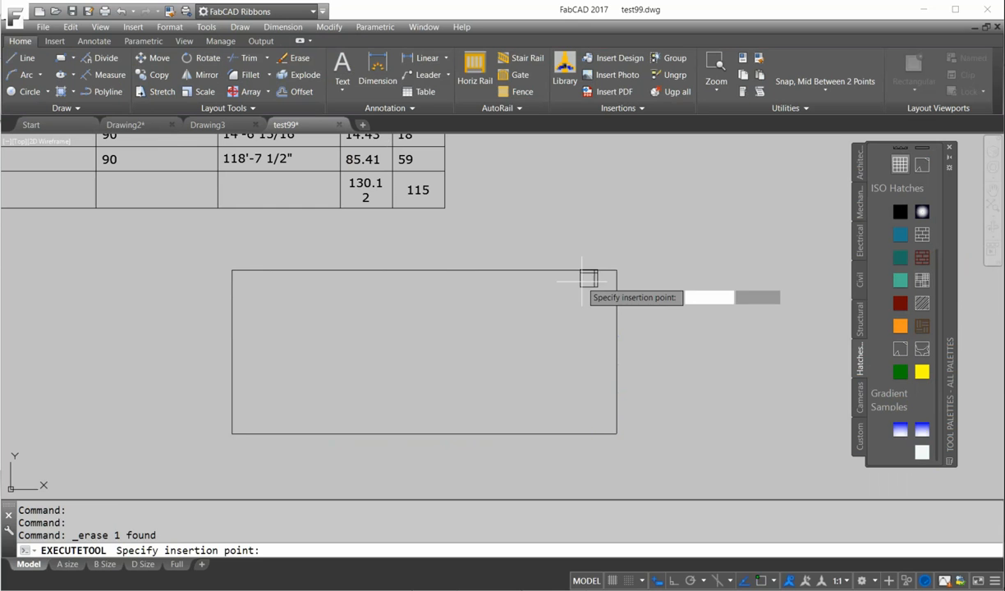
{"action": "left_click", "coordinate": [443, 361]}
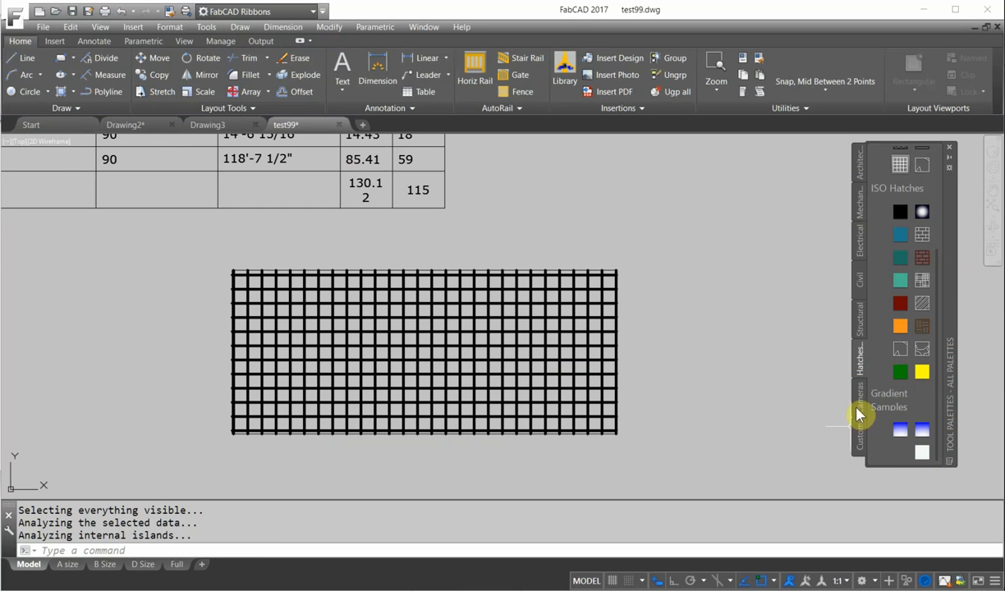
Show the Custom tool palette and open the DesignCenter library of collars
{"action": "scroll", "coordinate": [702, 345], "scroll_direction": "down", "scroll_amount": 2}
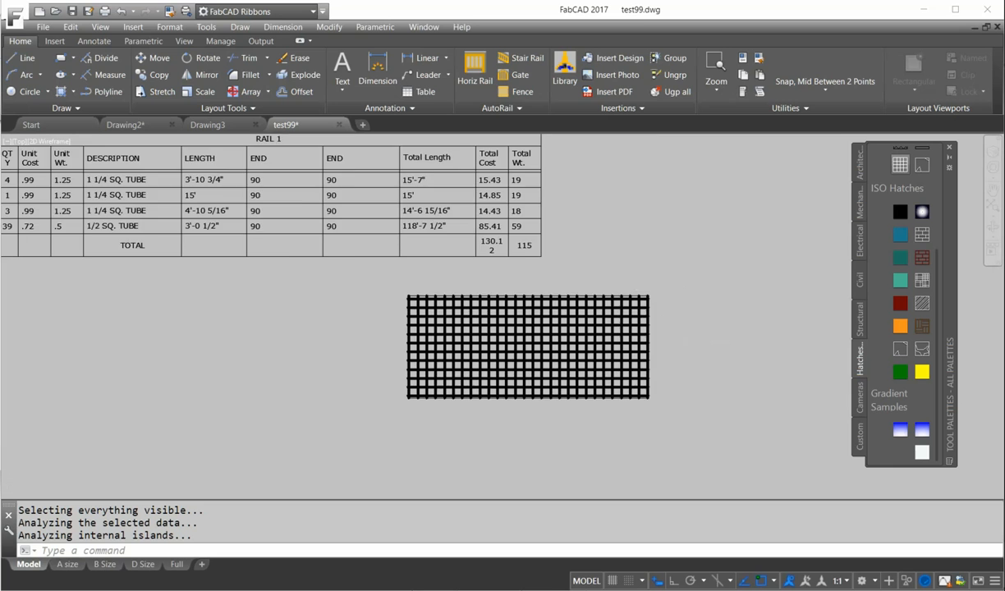
{"action": "scroll", "coordinate": [650, 256], "scroll_direction": "down", "scroll_amount": 2}
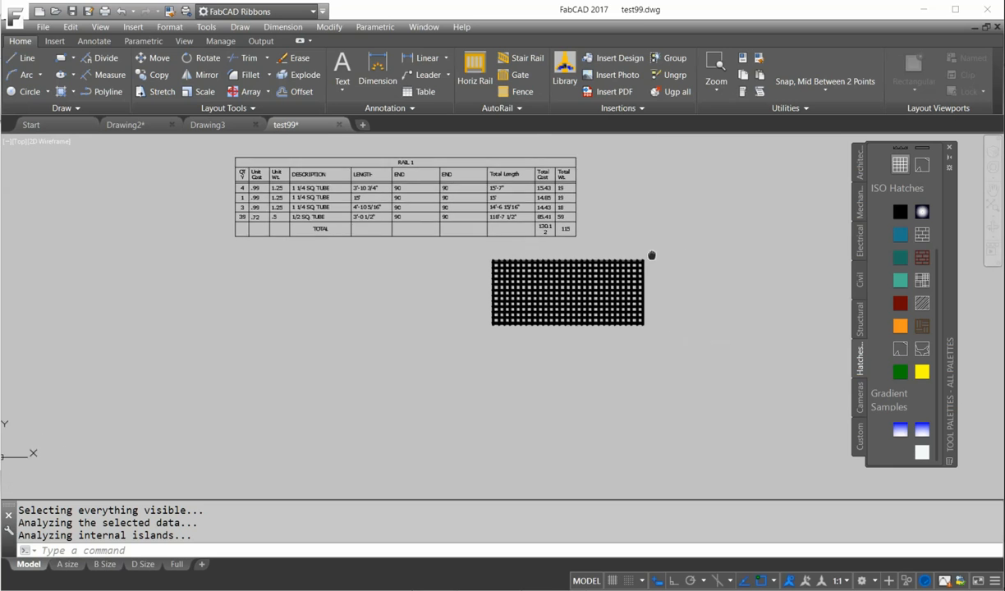
{"action": "left_click", "coordinate": [861, 437]}
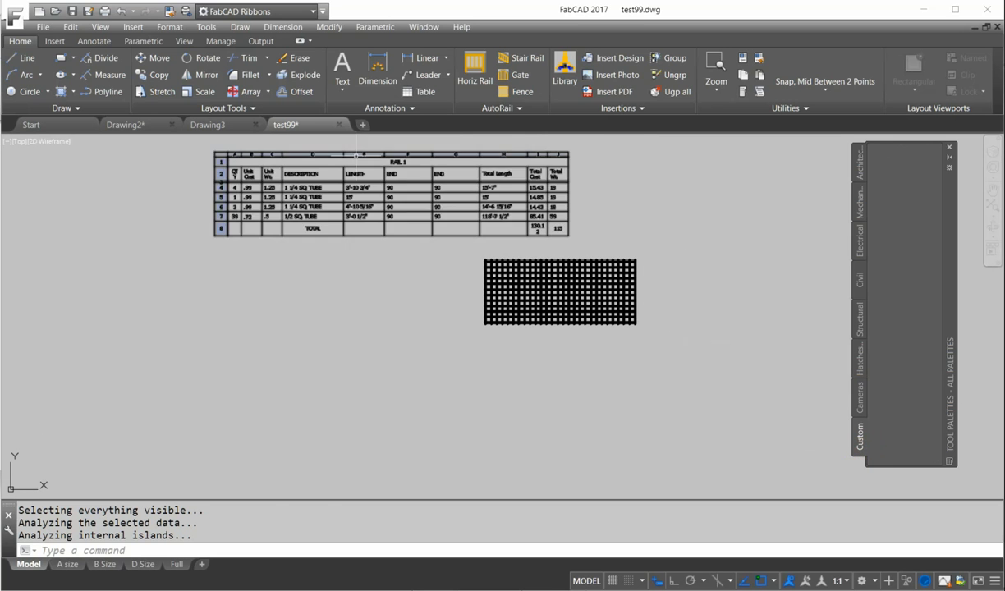
{"action": "left_click", "coordinate": [568, 70]}
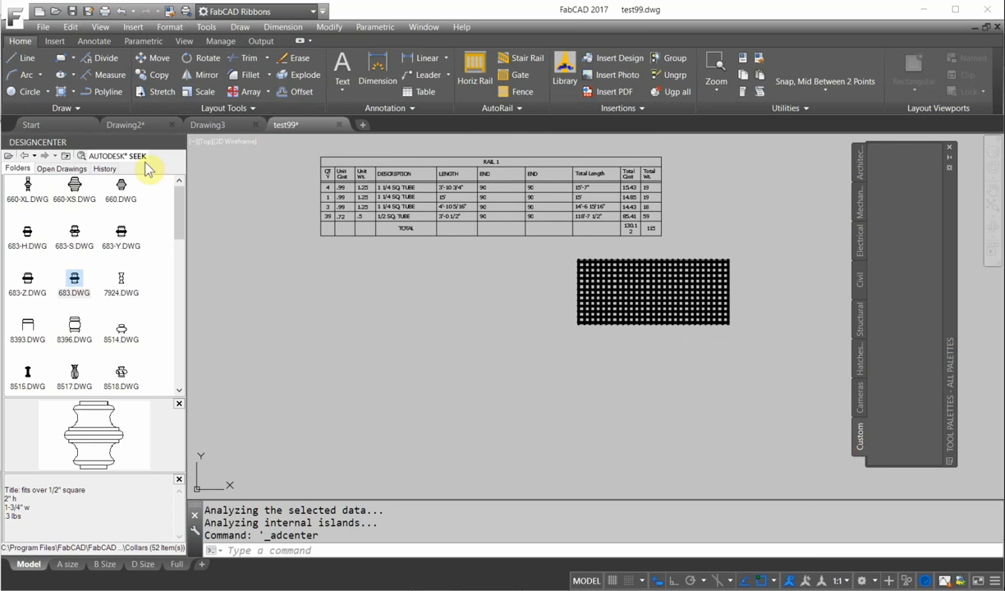
Copy a collar from the railing's left section to the open space below its bottom rail
{"action": "middle_click_drag", "start_coordinate": [300, 258], "coordinate": [336, 427]}
{"action": "scroll", "coordinate": [485, 212], "scroll_direction": "up", "scroll_amount": 4}
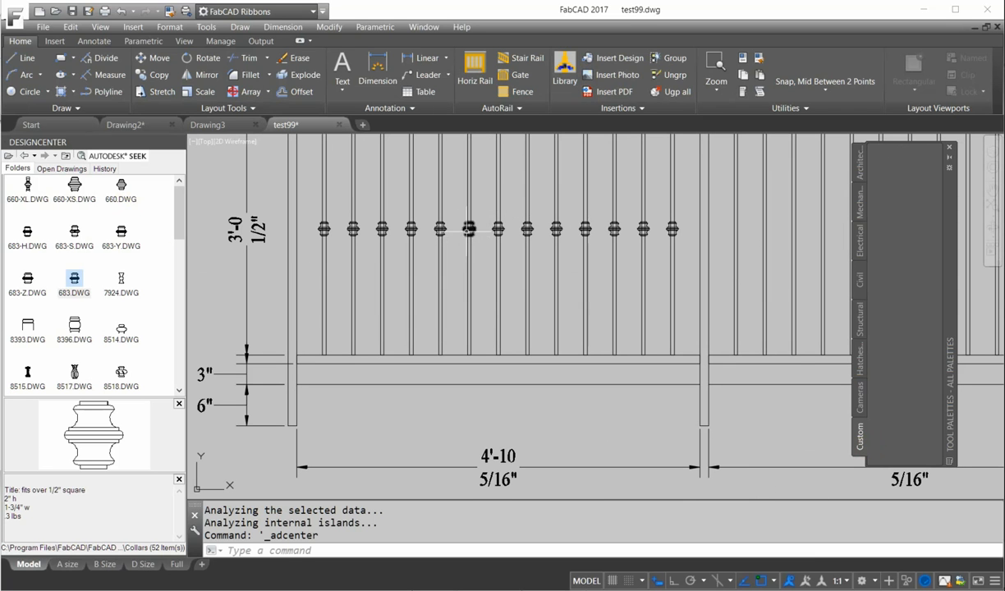
{"action": "left_click", "coordinate": [158, 76]}
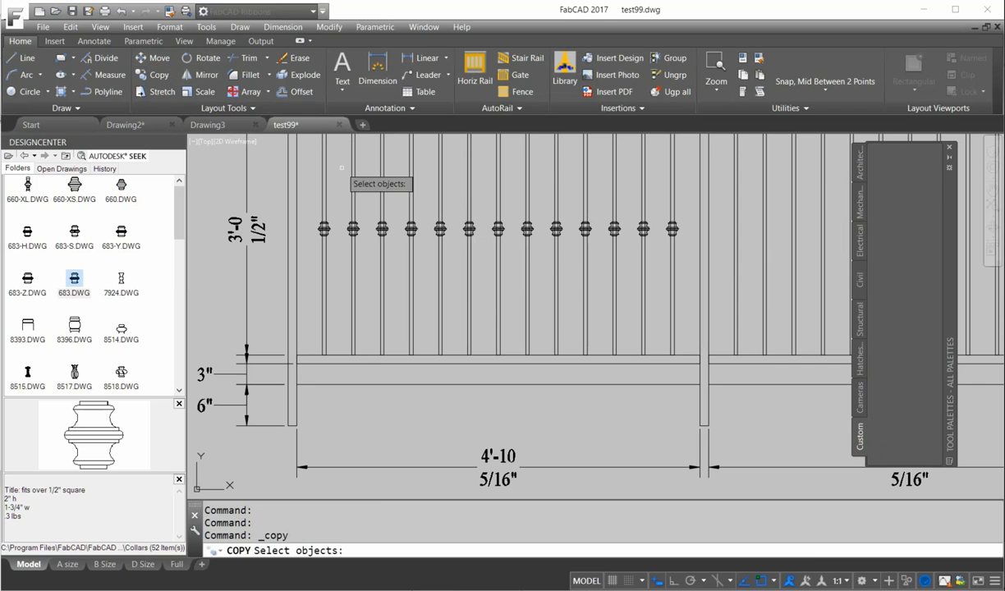
{"action": "left_click", "coordinate": [469, 229]}
{"action": "key", "text": "Return"}
{"action": "left_click", "coordinate": [468, 229]}
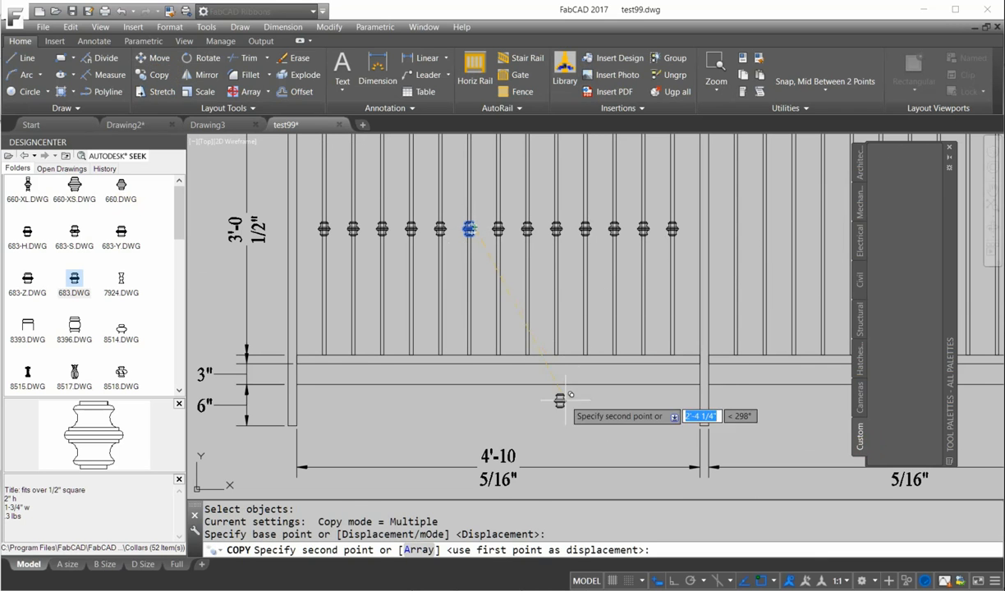
{"action": "key", "text": "Escape"}
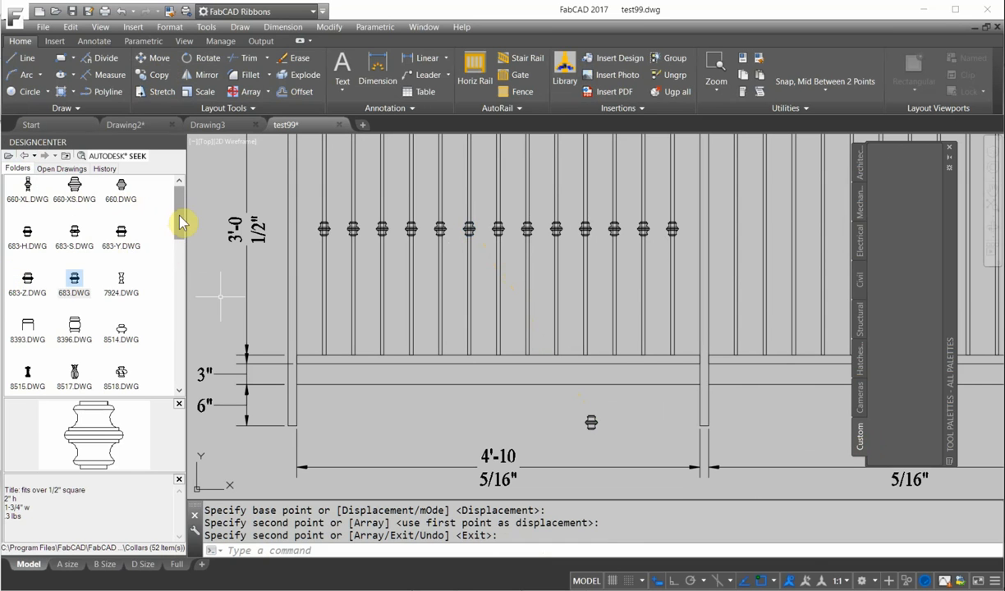
Try to add the copied collar block 683 to the Custom tool palette
{"action": "mouse_move", "coordinate": [179, 215]}
{"action": "left_mouse_down"}
{"action": "mouse_move", "coordinate": [175, 235]}
{"action": "mouse_move", "coordinate": [180, 197]}
{"action": "left_mouse_up"}
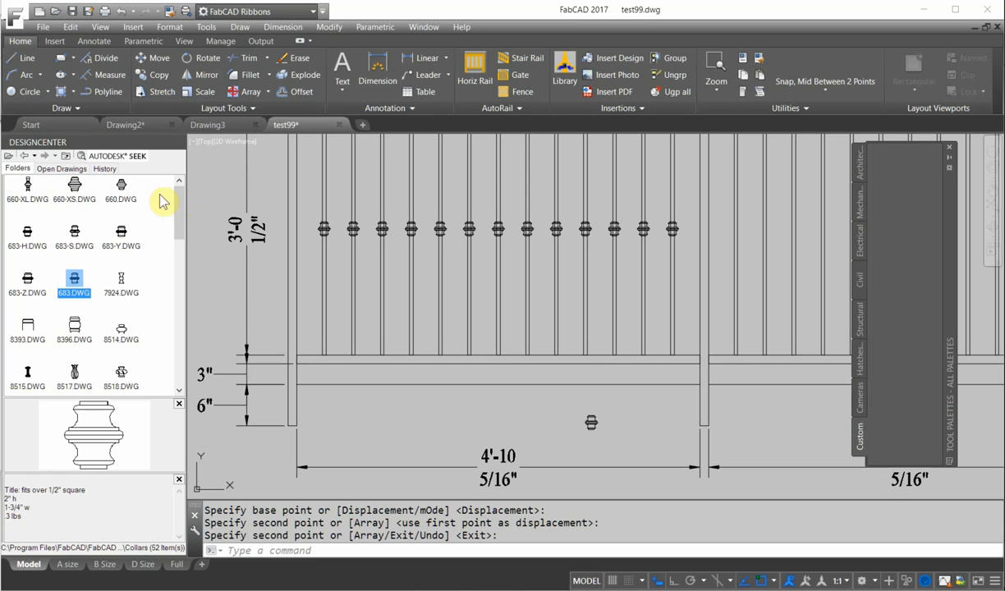
{"action": "left_click", "coordinate": [594, 422]}
{"action": "scroll", "coordinate": [590, 422], "scroll_direction": "down", "scroll_amount": 3}
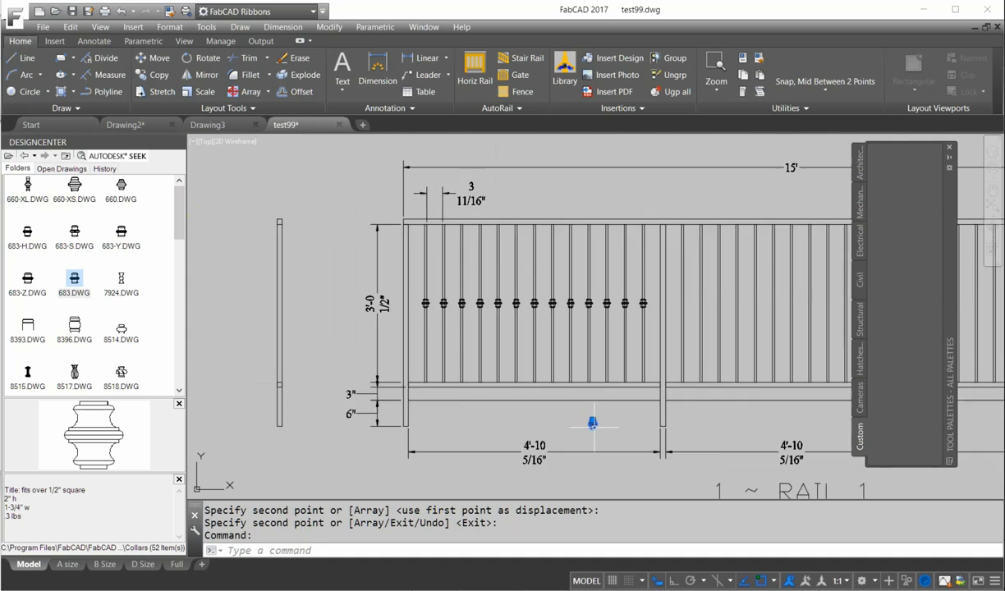
{"action": "scroll", "coordinate": [587, 420], "scroll_direction": "up", "scroll_amount": 6}
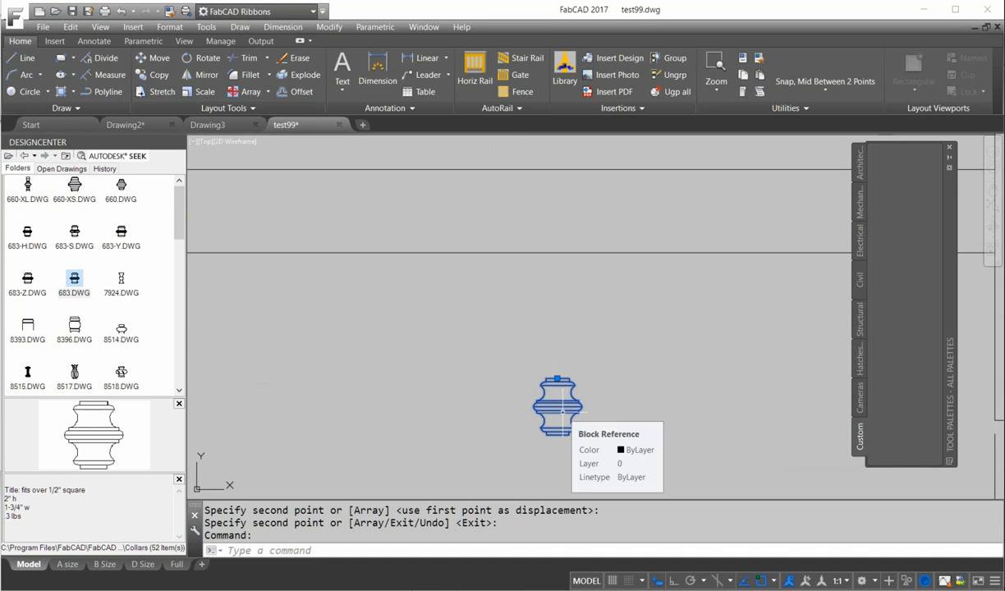
{"action": "mouse_move", "coordinate": [561, 411]}
{"action": "left_mouse_down"}
{"action": "mouse_move", "coordinate": [576, 417]}
{"action": "mouse_move", "coordinate": [758, 300]}
{"action": "mouse_move", "coordinate": [907, 168]}
{"action": "mouse_move", "coordinate": [897, 161]}
{"action": "mouse_move", "coordinate": [901, 173]}
{"action": "left_mouse_up"}
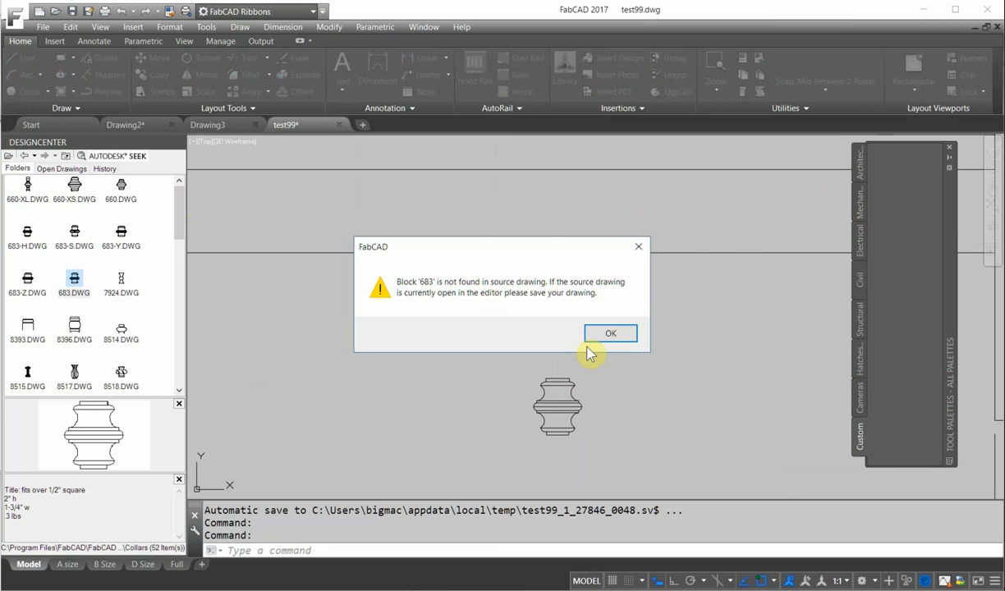
{"action": "left_click", "coordinate": [611, 335]}
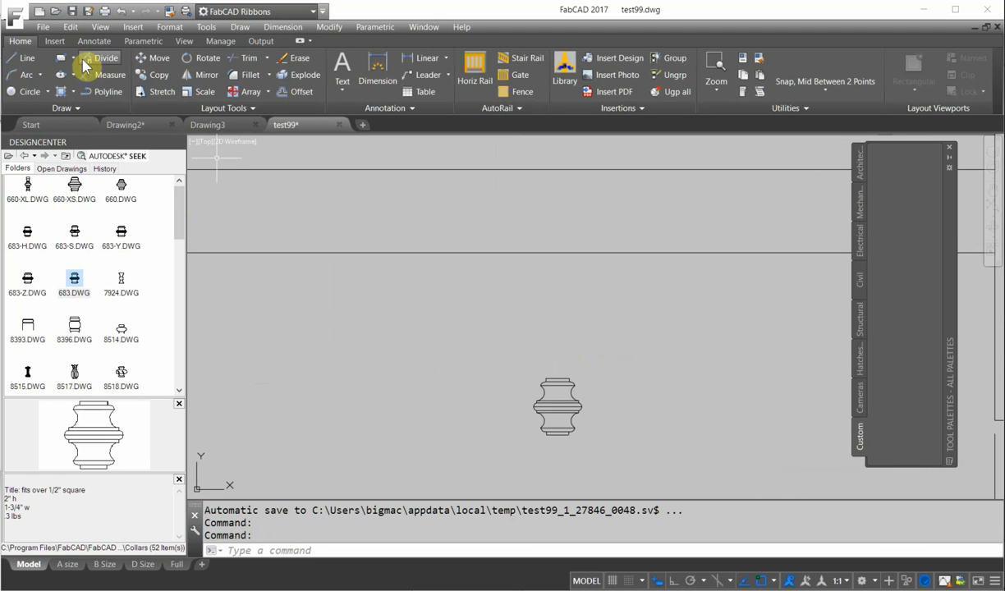
Save the drawing and add the copied collar block 683 to the Custom tool palette
{"action": "left_click", "coordinate": [73, 12]}
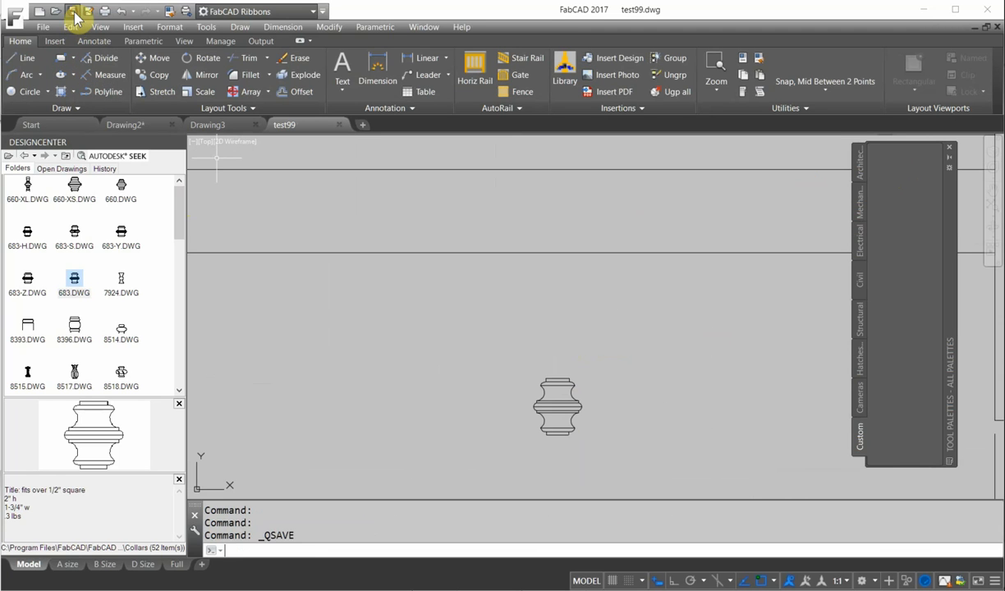
{"action": "left_click", "coordinate": [558, 406]}
{"action": "left_click_drag", "start_coordinate": [567, 406], "coordinate": [897, 175]}
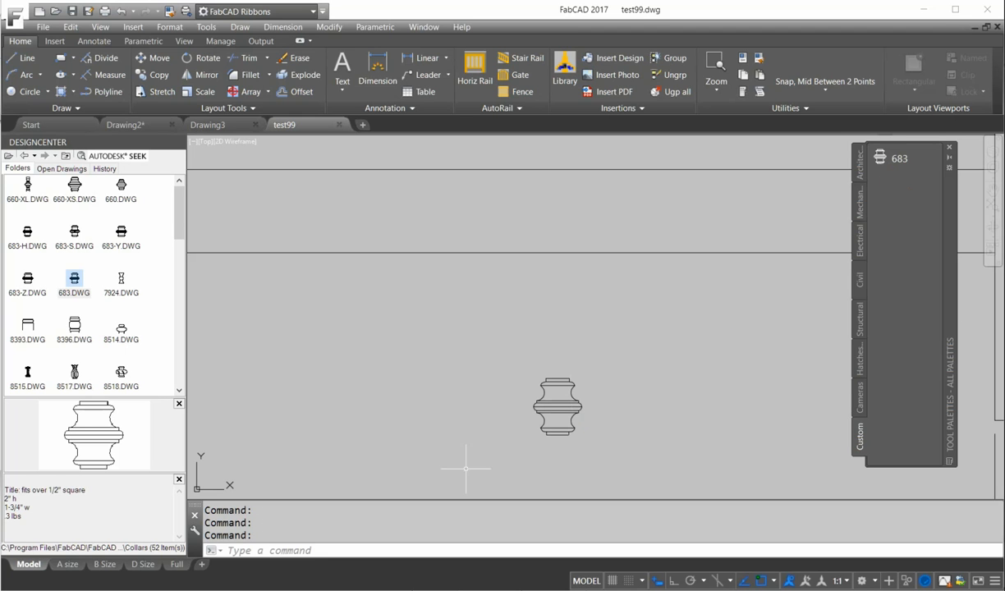
Add the collar 8396.DWG from the DesignCenter library to the Custom tool palette below 683
{"action": "left_click", "coordinate": [81, 333]}
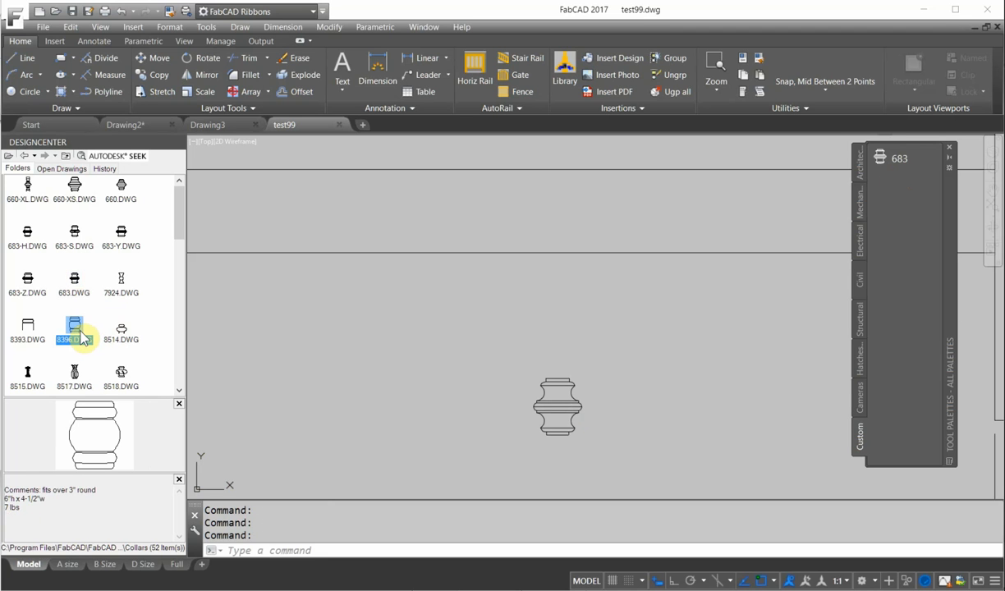
{"action": "left_click_drag", "start_coordinate": [79, 338], "coordinate": [894, 183]}
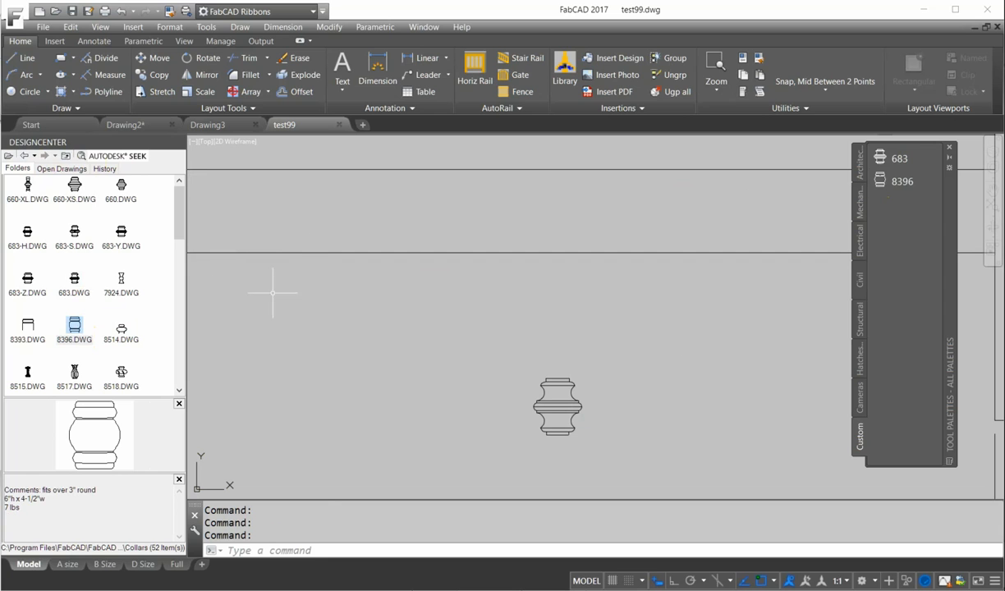
Add face plate.dwg from the library's Custom folder in DesignCenter to the Custom tool palette below 8396
{"action": "left_click", "coordinate": [67, 156]}
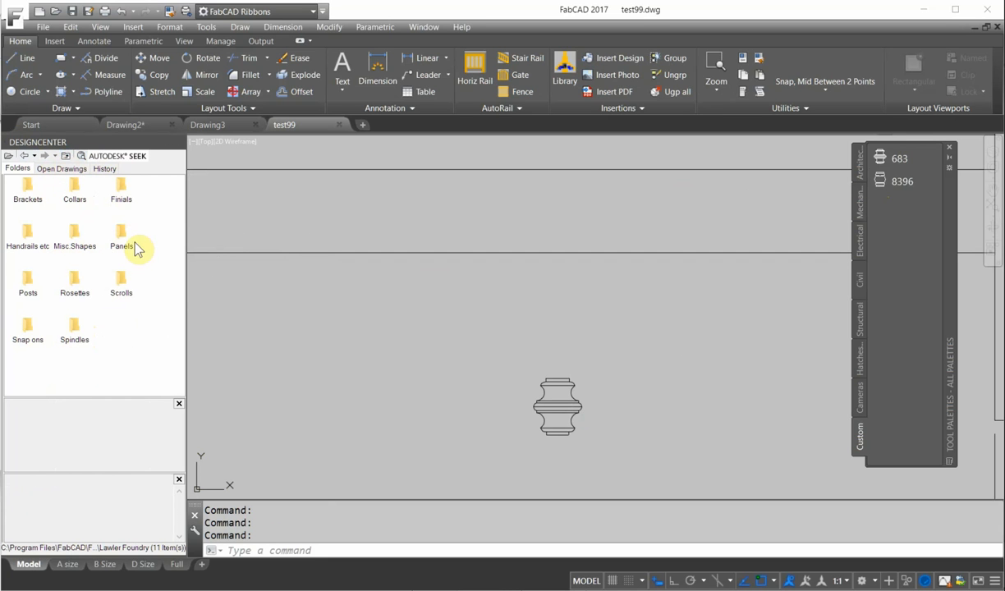
{"action": "left_click", "coordinate": [67, 156]}
{"action": "double_click", "coordinate": [119, 191]}
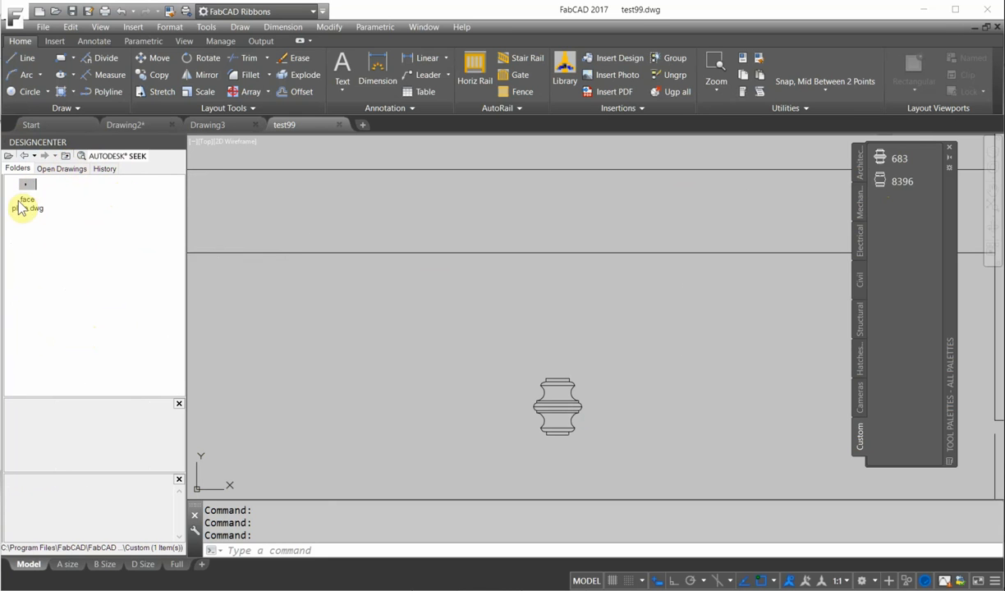
{"action": "left_click", "coordinate": [31, 197]}
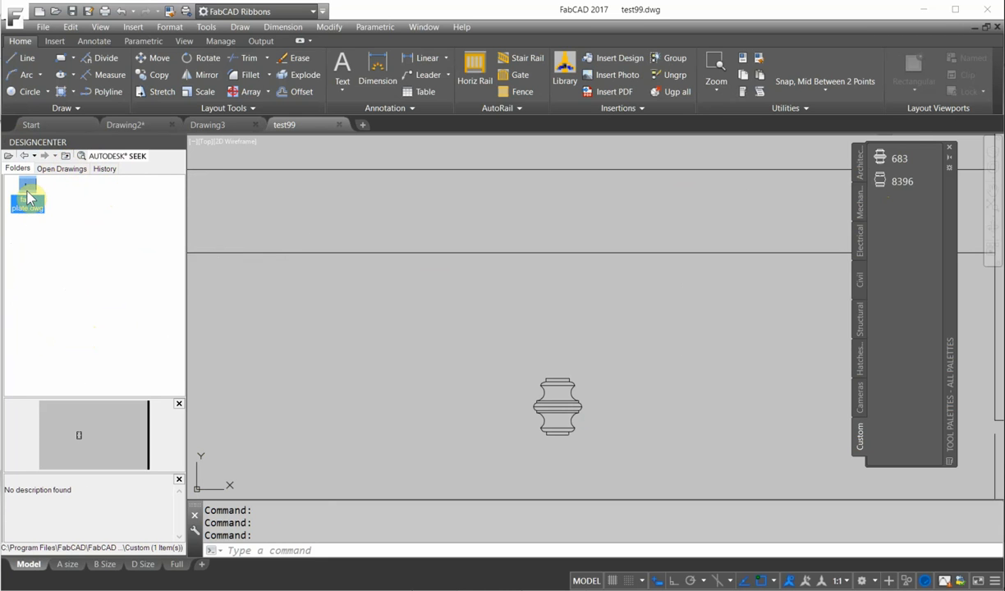
{"action": "mouse_move", "coordinate": [30, 194]}
{"action": "left_mouse_down"}
{"action": "mouse_move", "coordinate": [762, 293]}
{"action": "mouse_move", "coordinate": [898, 219]}
{"action": "mouse_move", "coordinate": [897, 204]}
{"action": "left_mouse_up"}
Insert the face plate block from the Custom palette at the foot of the post between the railing's second and third sections
{"action": "scroll", "coordinate": [739, 221], "scroll_direction": "down", "scroll_amount": 5}
{"action": "middle_click_drag", "start_coordinate": [740, 231], "coordinate": [442, 288]}
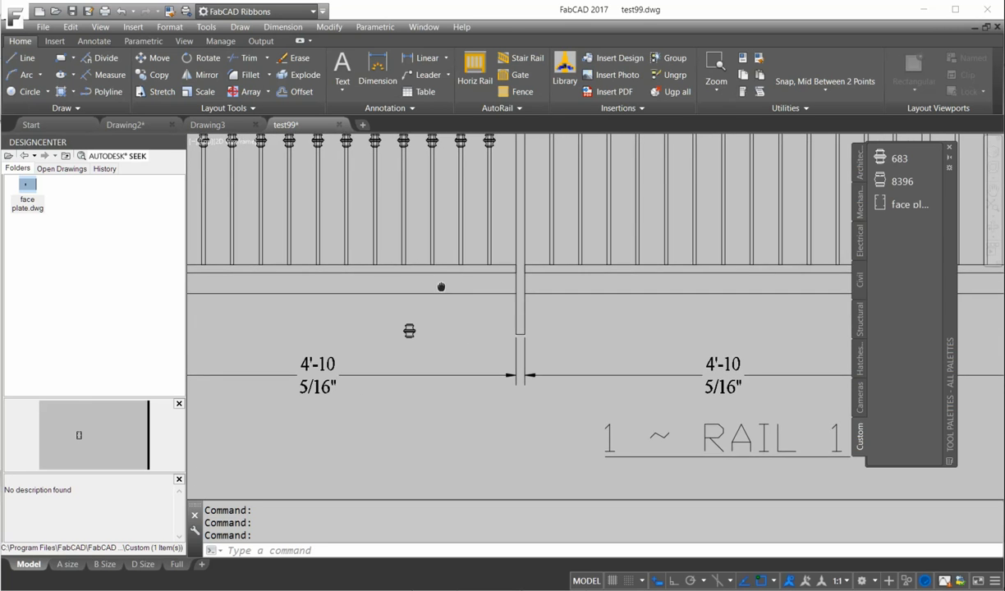
{"action": "scroll", "coordinate": [728, 290], "scroll_direction": "down", "scroll_amount": 4}
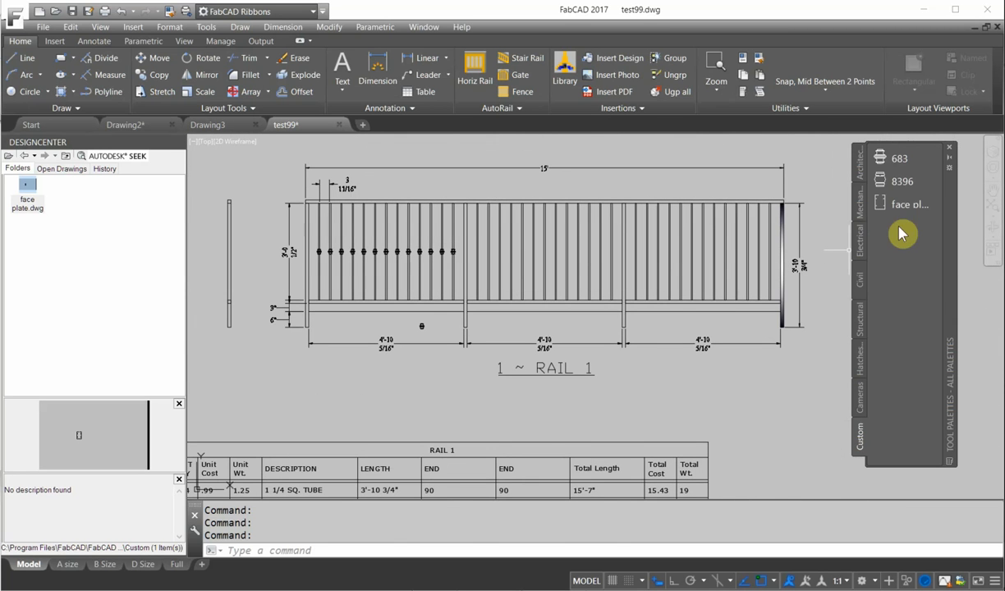
{"action": "left_click", "coordinate": [889, 206]}
{"action": "scroll", "coordinate": [648, 318], "scroll_direction": "up", "scroll_amount": 5}
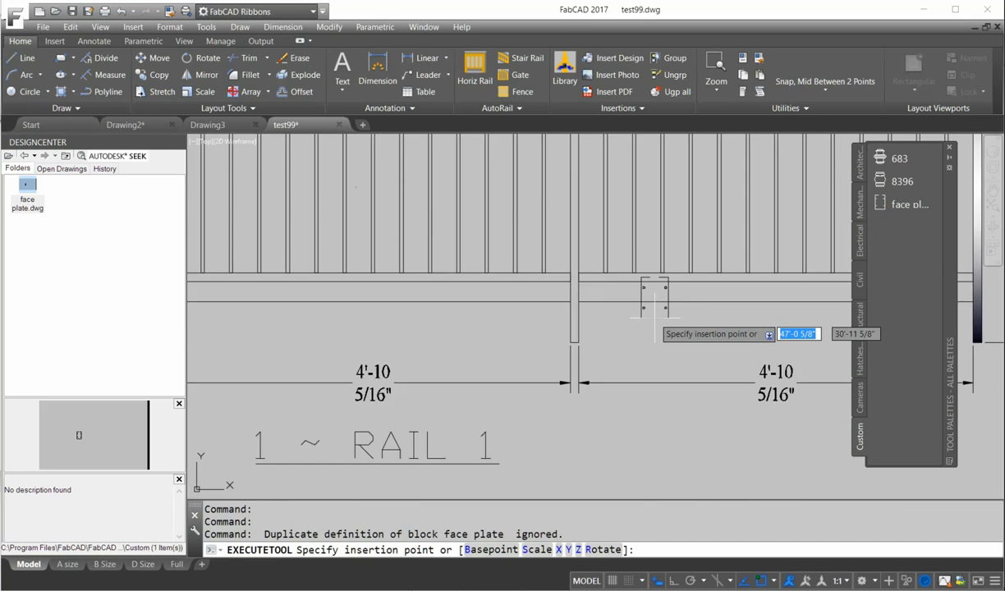
{"action": "left_click", "coordinate": [526, 361]}
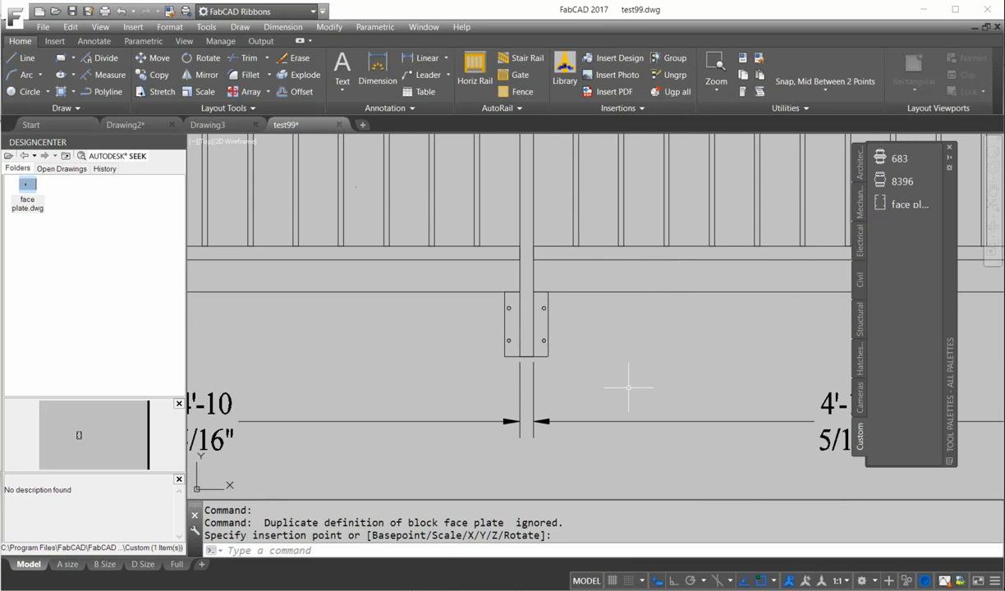
Create a new tool palette named 1/2" parte
{"action": "scroll", "coordinate": [615, 378], "scroll_direction": "down", "scroll_amount": 5}
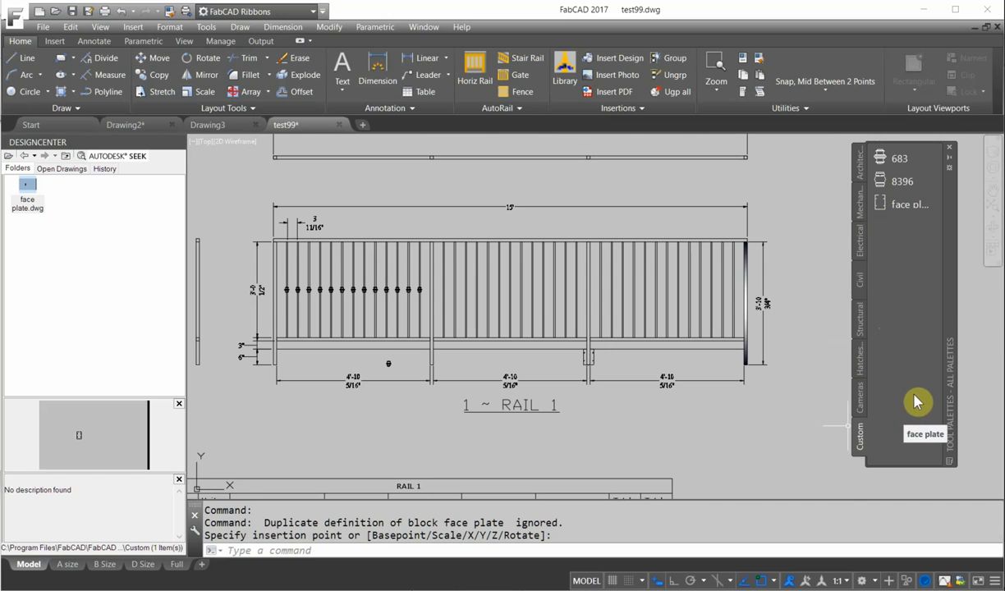
{"action": "right_click", "coordinate": [860, 445]}
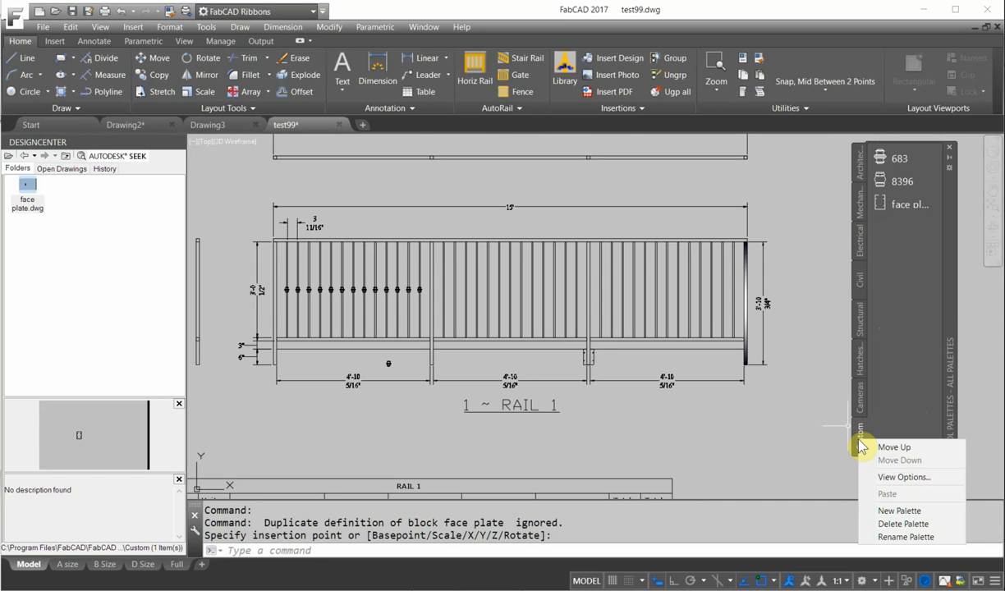
{"action": "left_click", "coordinate": [887, 511]}
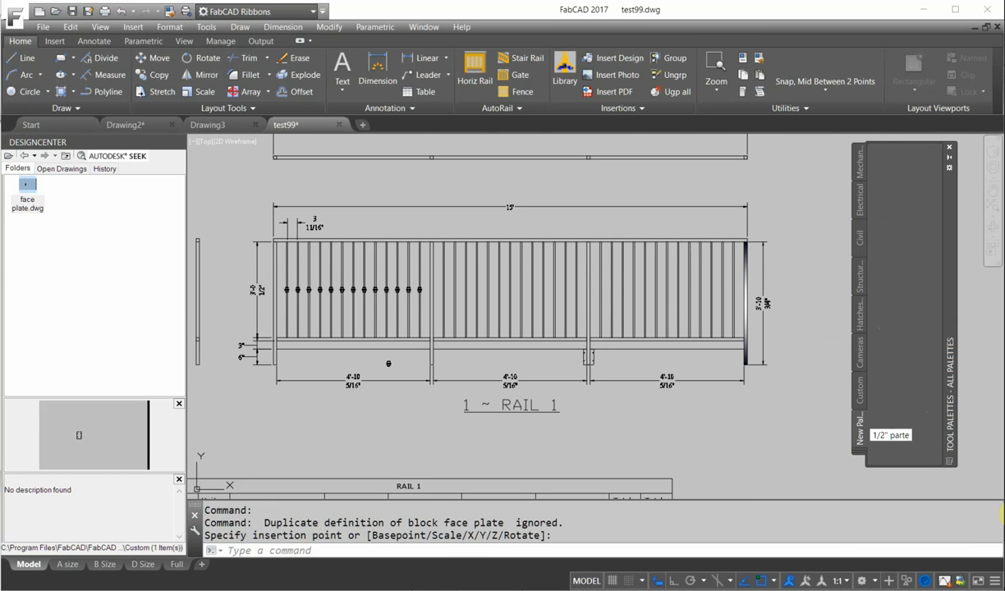
{"action": "key", "text": "Return"}
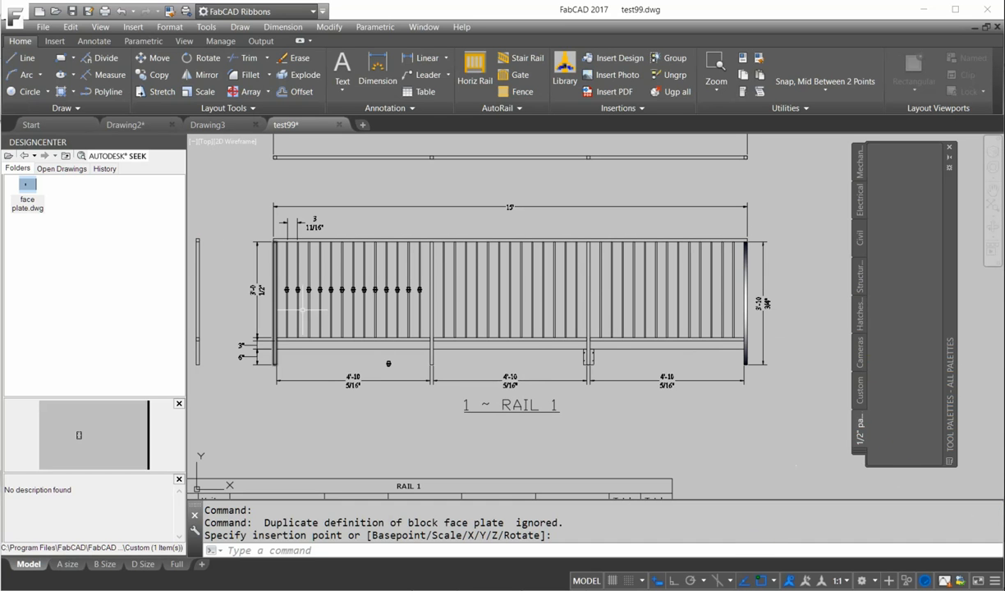
Give the 683 tool on the Custom palette the description for 1/2" sq
{"action": "left_click", "coordinate": [860, 392]}
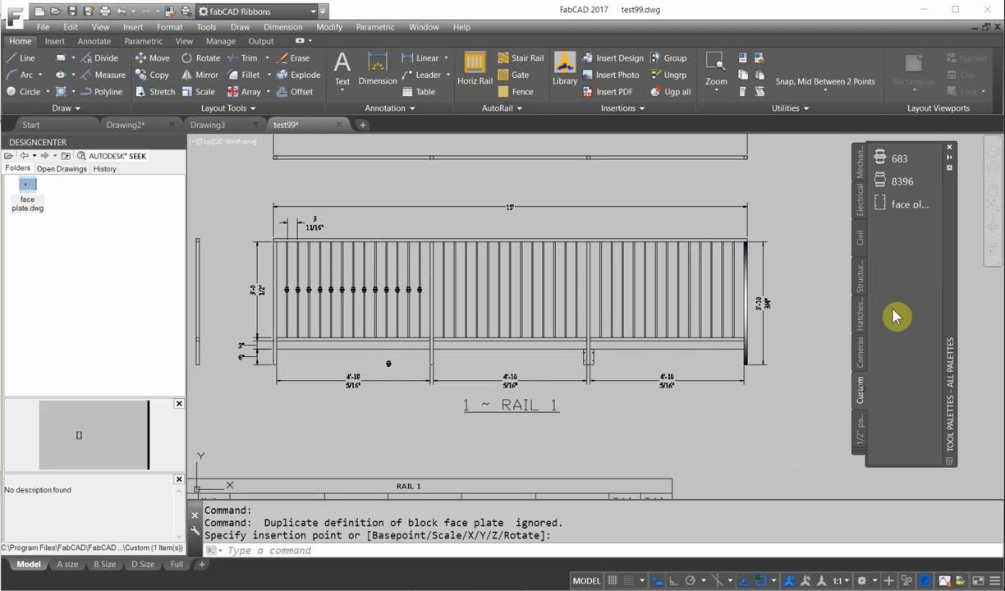
{"action": "left_click", "coordinate": [891, 160]}
{"action": "right_click", "coordinate": [887, 159]}
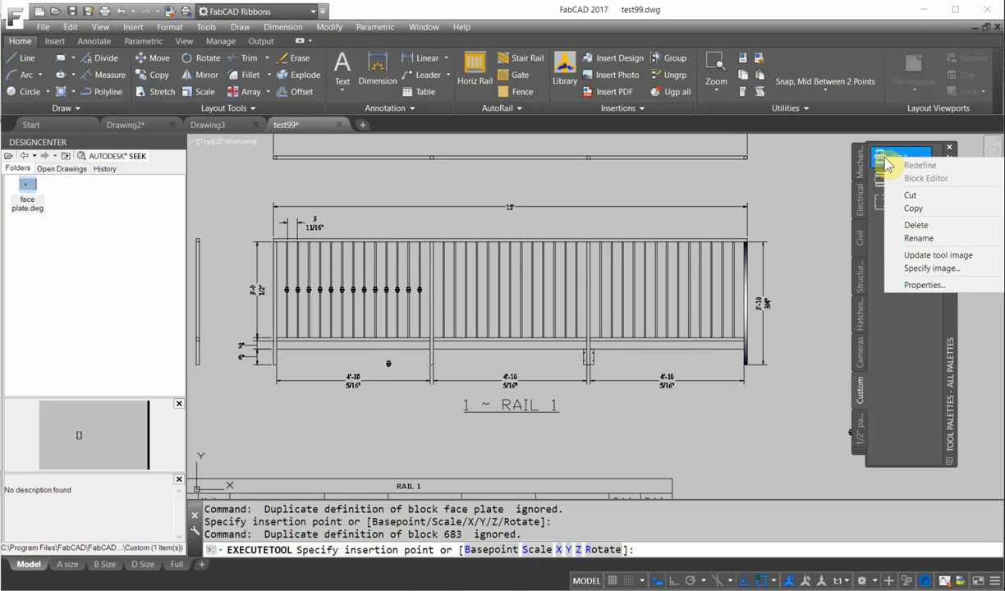
{"action": "left_click", "coordinate": [917, 284]}
{"action": "left_click", "coordinate": [450, 226]}
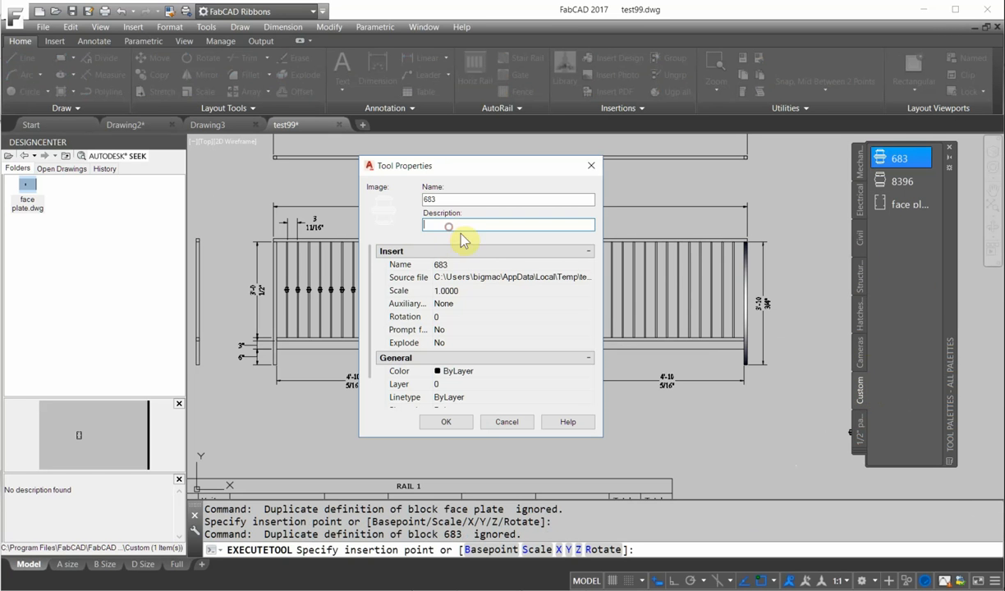
{"action": "type", "text": "1/2\" sq."}
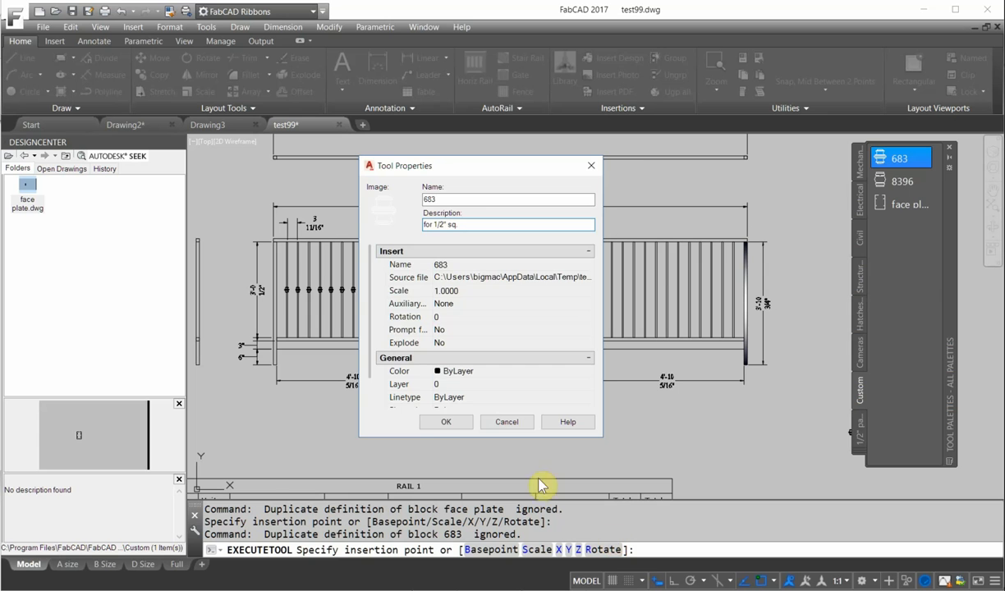
{"action": "left_click", "coordinate": [446, 421]}
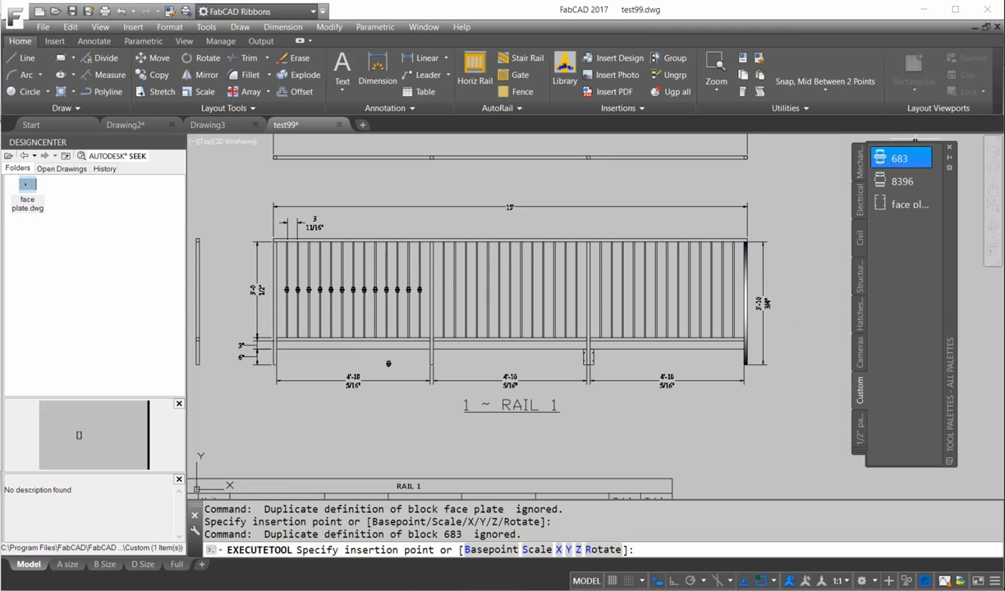
Place the collar block 683 in the open space to the right of the railing and display the Hatches palette
{"action": "key", "text": "Return"}
{"action": "left_click", "coordinate": [786, 336]}
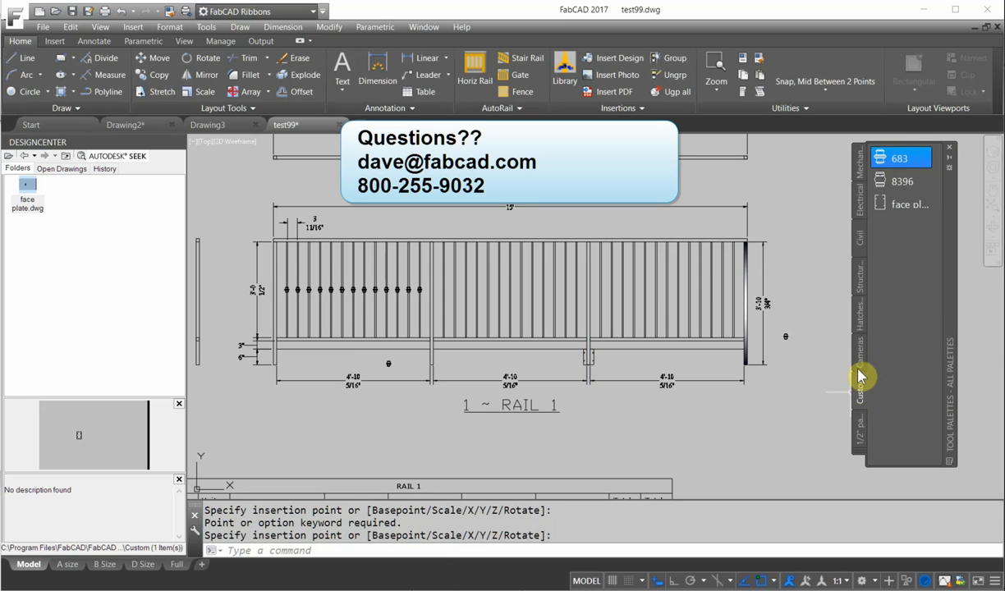
{"action": "left_click", "coordinate": [858, 324]}
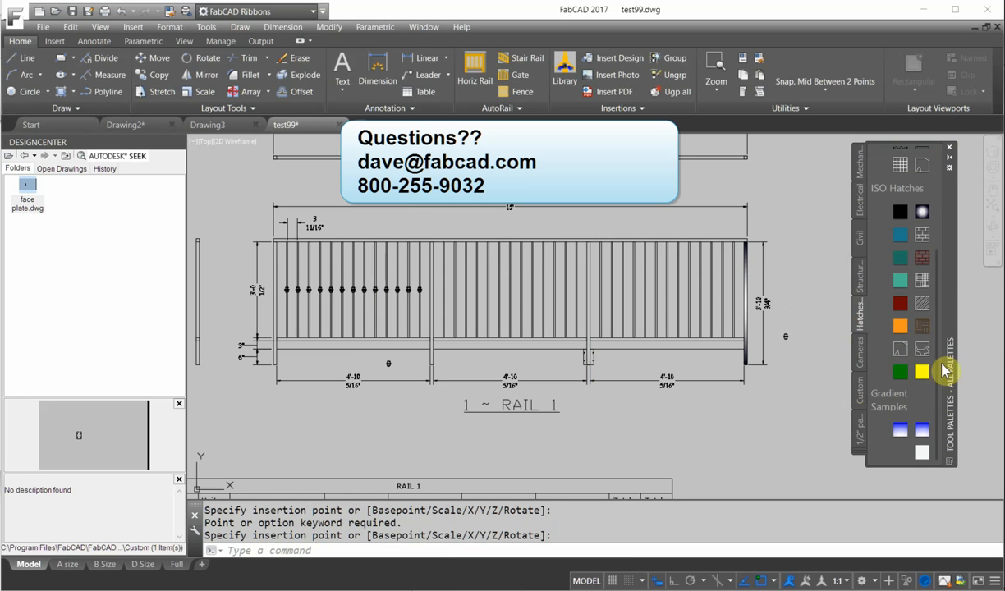